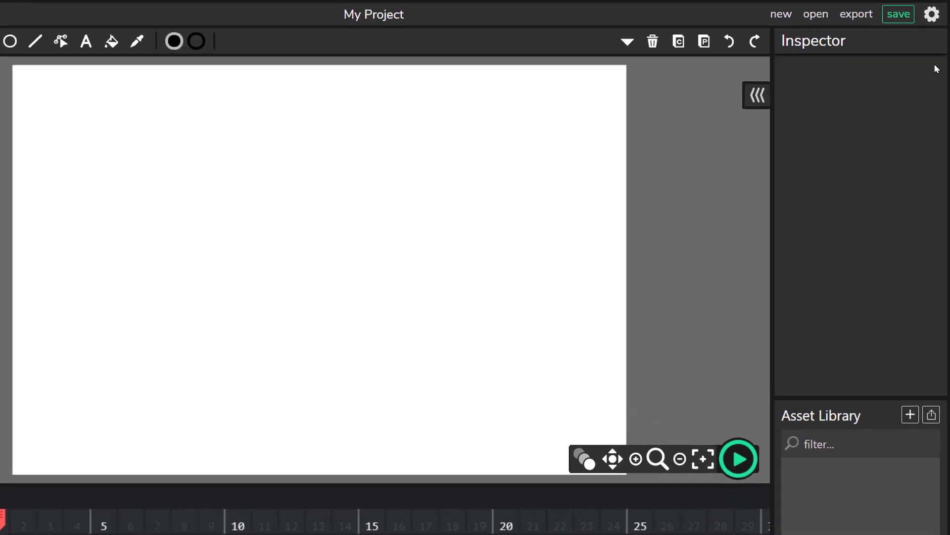
- Set the project's background color to pale cyan in the project settings
{"action": "left_click", "coordinate": [934, 13]}
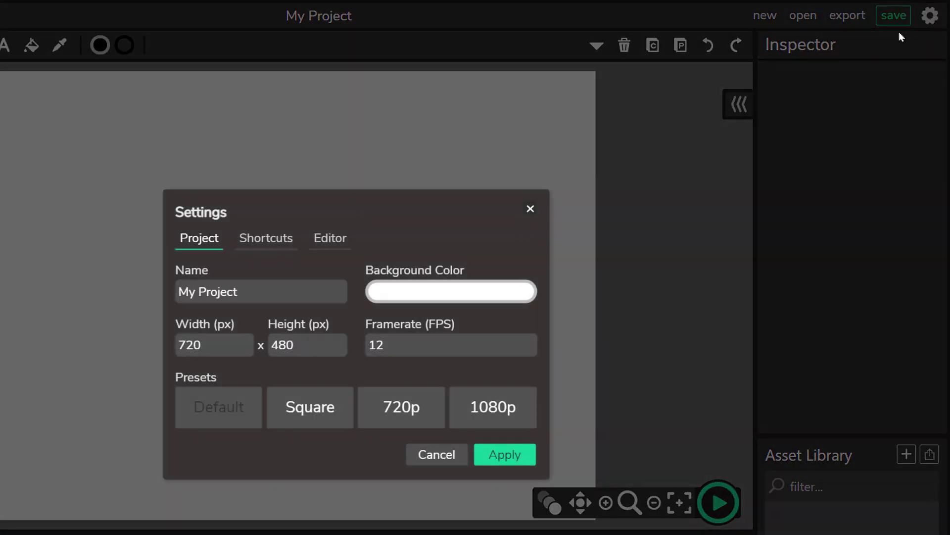
{"action": "left_click", "coordinate": [492, 297]}
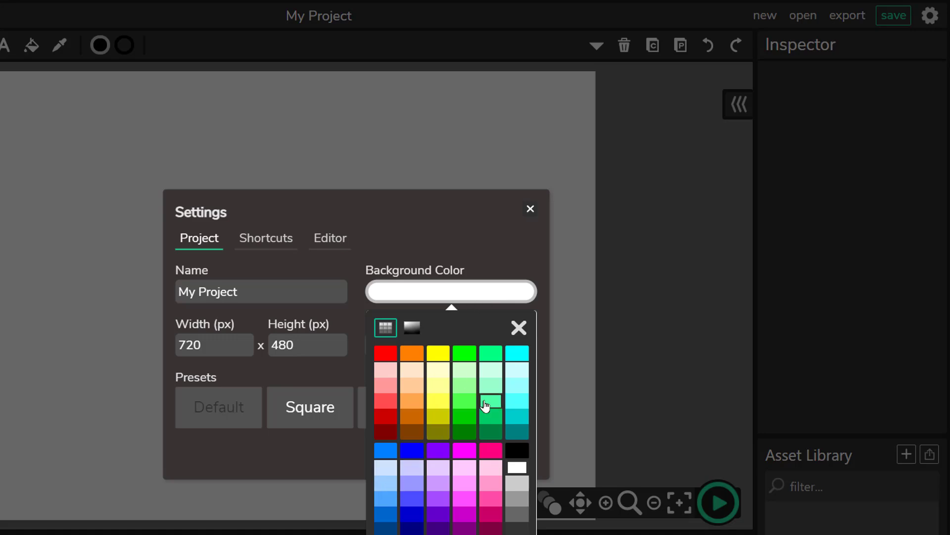
{"action": "left_click", "coordinate": [520, 373]}
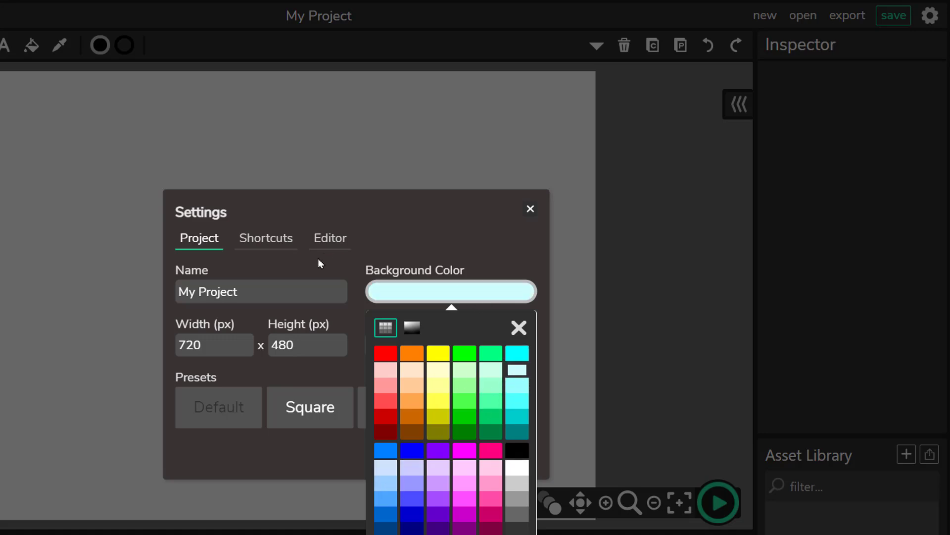
{"action": "left_click", "coordinate": [428, 248]}
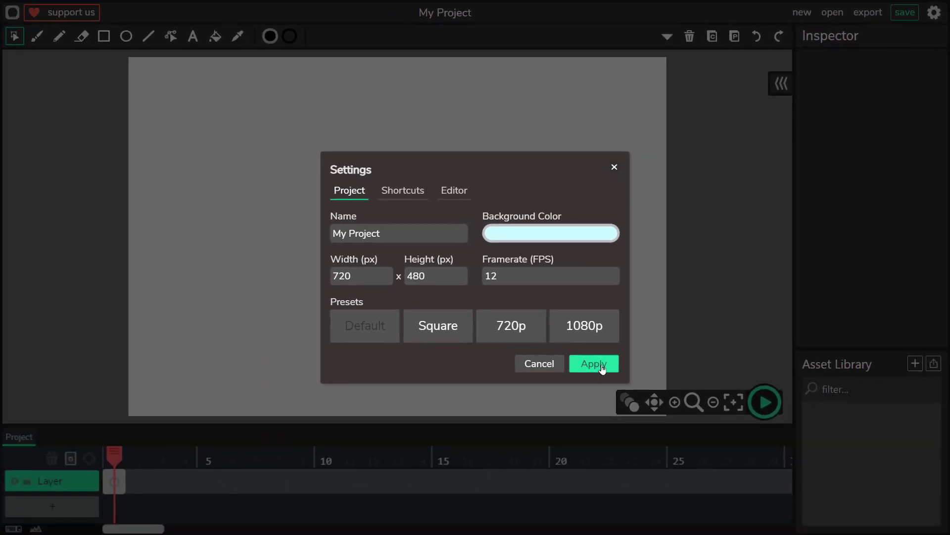
{"action": "left_click", "coordinate": [510, 457]}
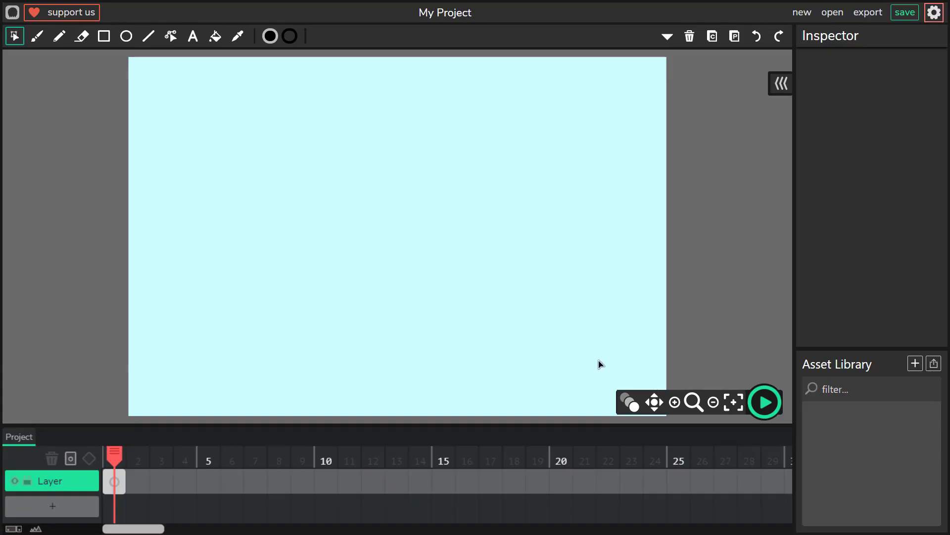
- Draw a mint-green rectangle about 726 by 97 px with stroke width 0 across the bottom of the canvas as the ground
{"action": "left_click", "coordinate": [105, 38]}
{"action": "left_click", "coordinate": [269, 37]}
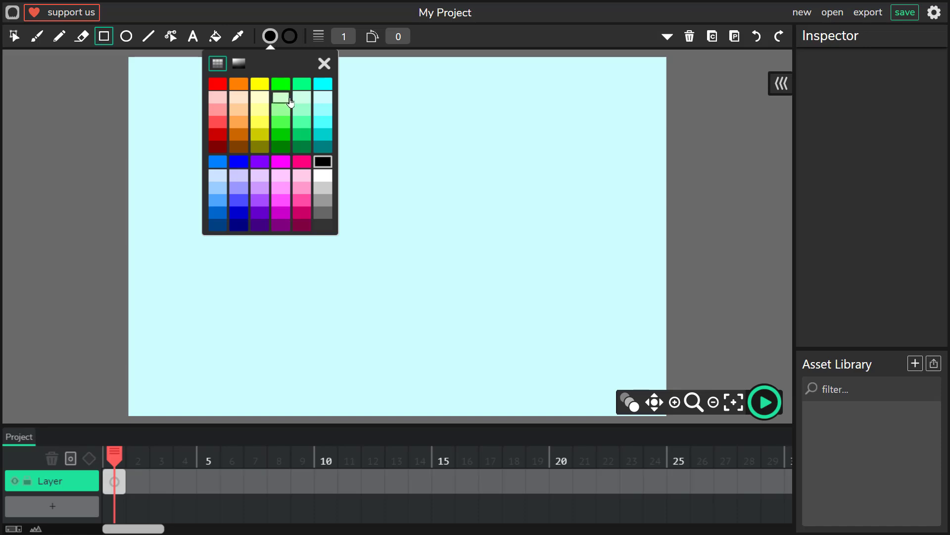
{"action": "left_click", "coordinate": [301, 109]}
{"action": "left_click", "coordinate": [292, 44]}
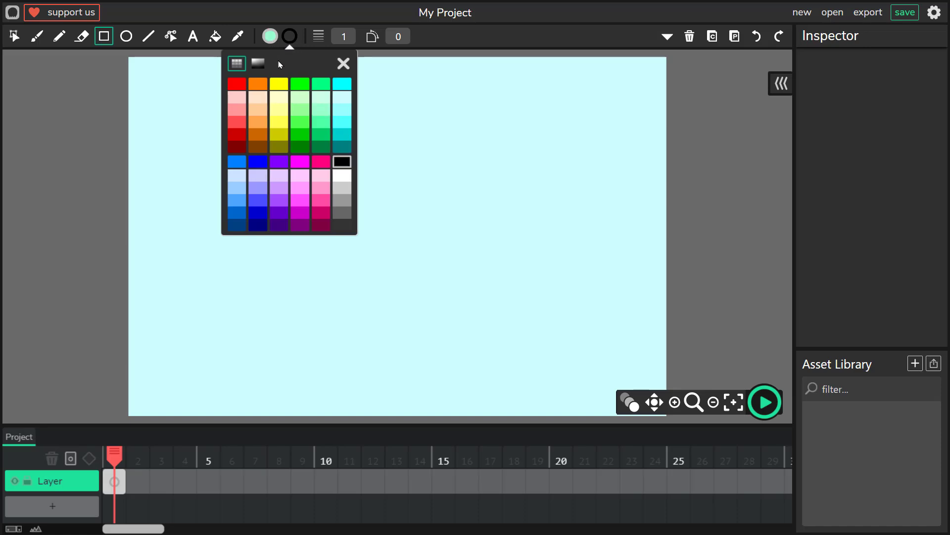
{"action": "left_click", "coordinate": [343, 63]}
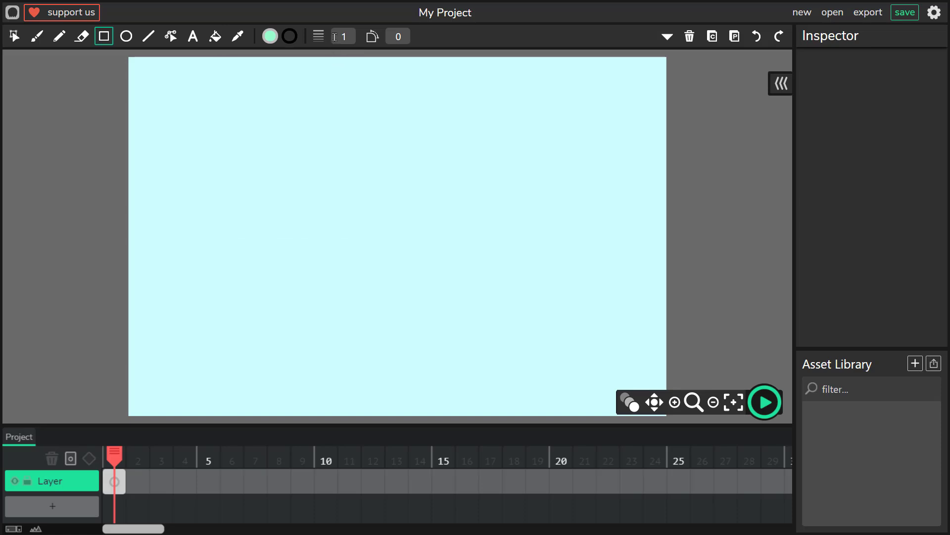
{"action": "left_click", "coordinate": [336, 36]}
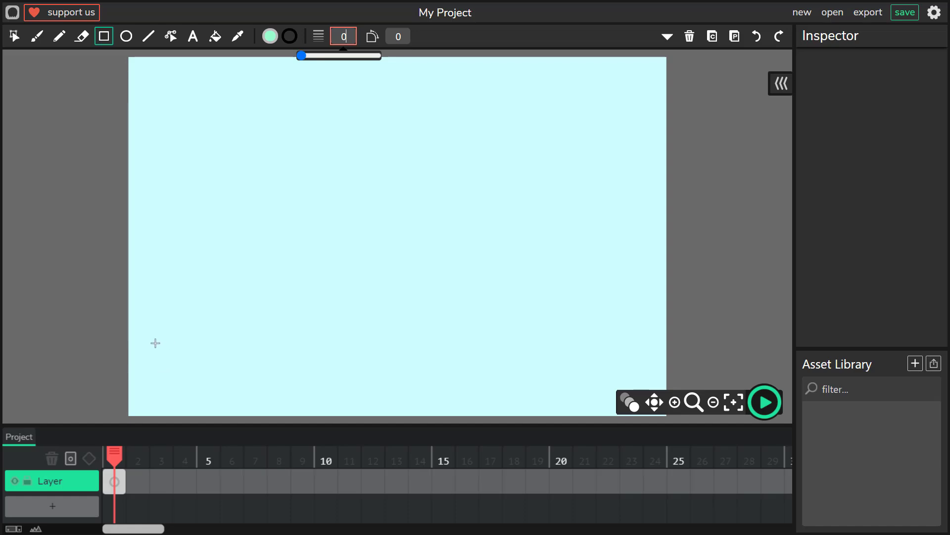
{"action": "left_click_drag", "start_coordinate": [128, 344], "coordinate": [670, 416]}
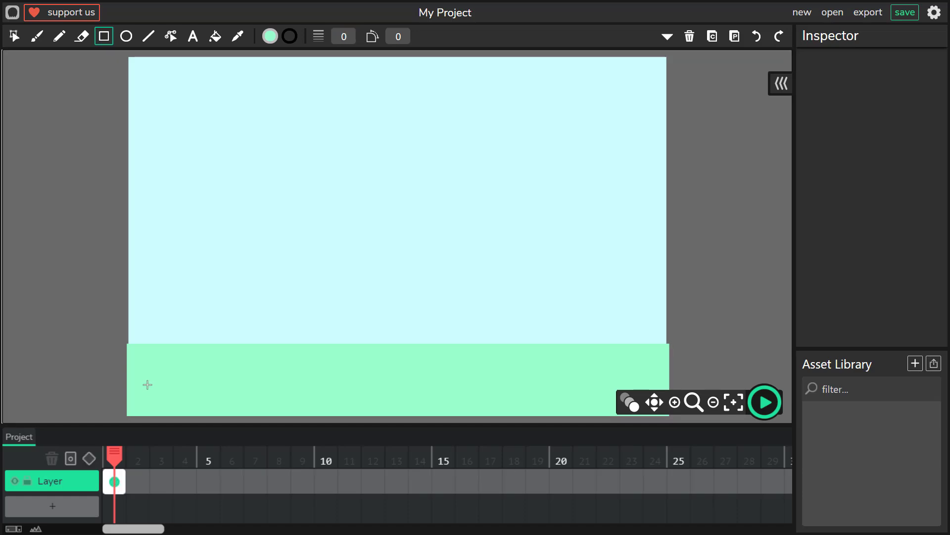
- Move the green ground rectangle slightly so its right edge lines up with the canvas edge
{"action": "left_click", "coordinate": [14, 36]}
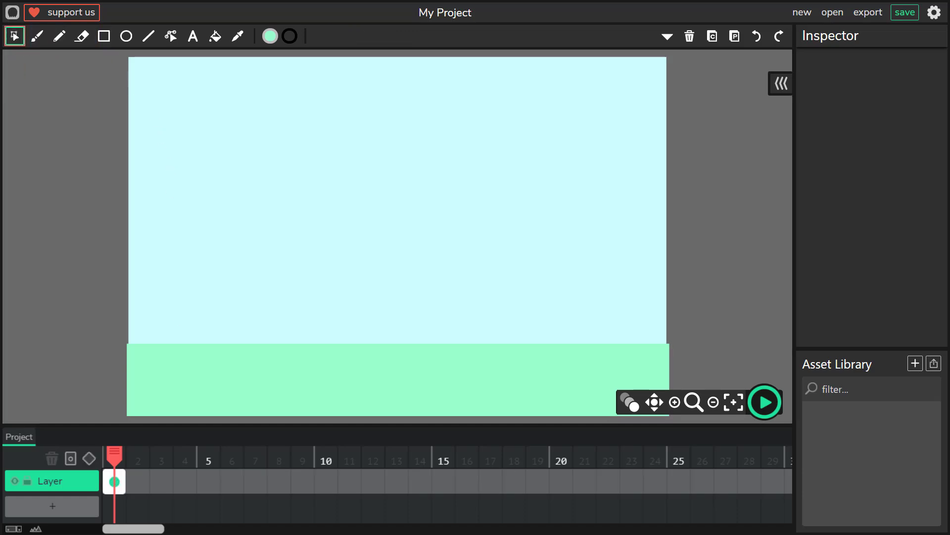
{"action": "left_click", "coordinate": [254, 387]}
{"action": "mouse_move", "coordinate": [127, 382]}
{"action": "left_mouse_down"}
{"action": "mouse_move", "coordinate": [138, 382]}
{"action": "mouse_move", "coordinate": [128, 384]}
{"action": "left_mouse_up"}
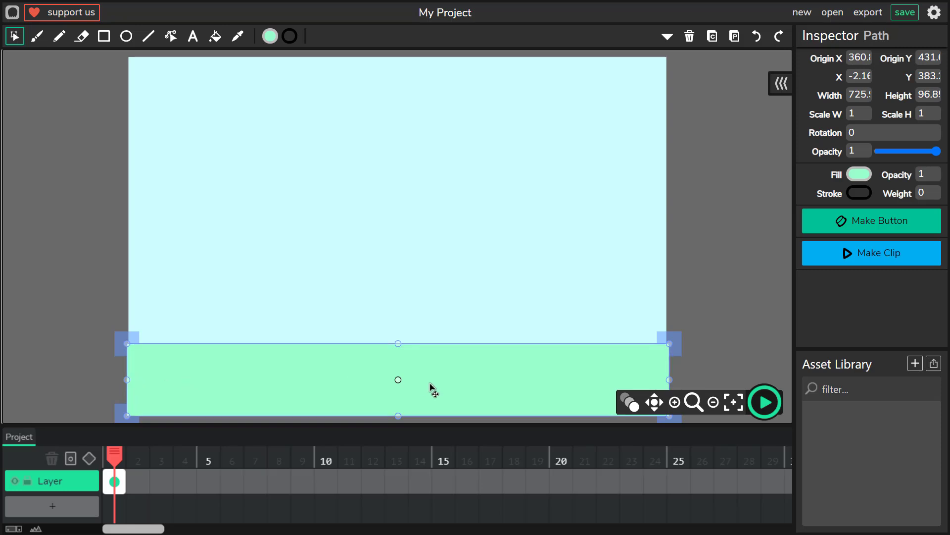
{"action": "left_click_drag", "start_coordinate": [452, 389], "coordinate": [483, 391]}
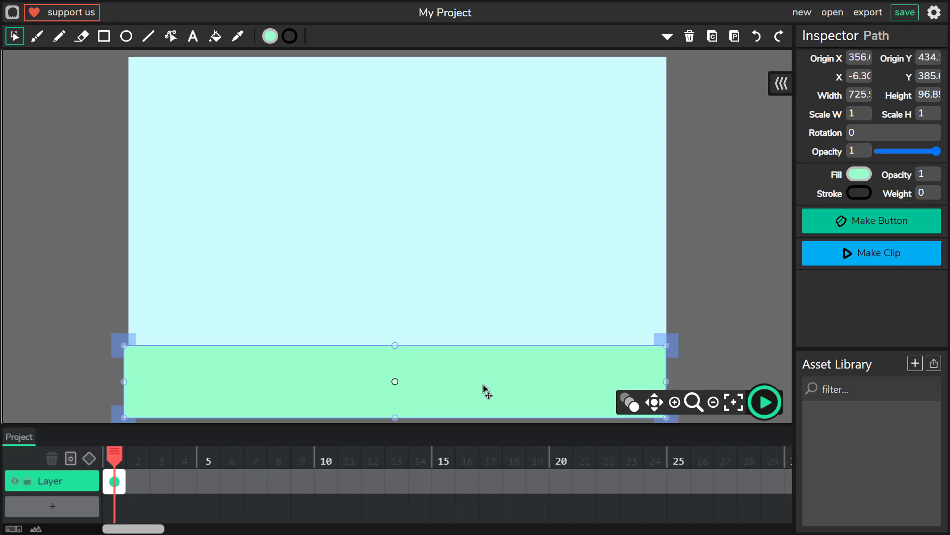
- Rename the ground's layer to "background" and add a new layer above it
{"action": "left_click", "coordinate": [60, 481]}
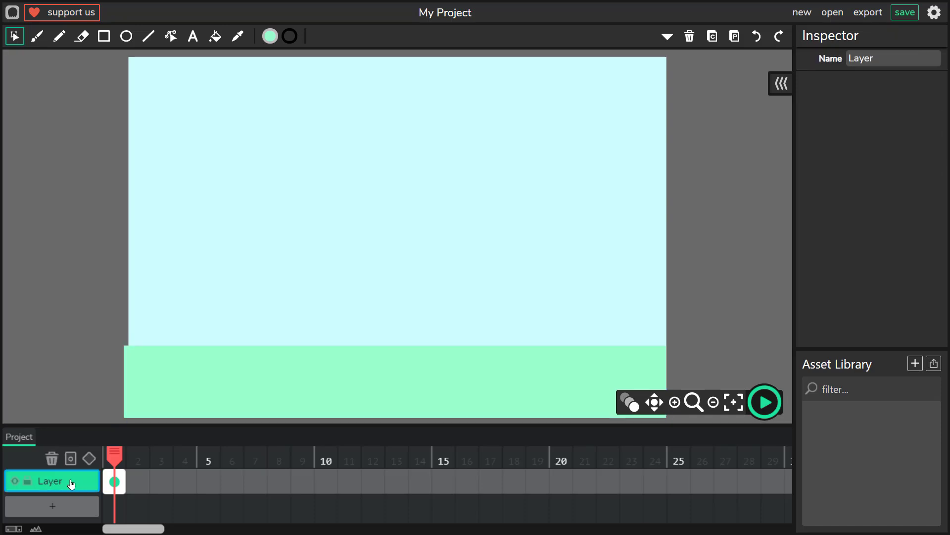
{"action": "left_click_drag", "start_coordinate": [937, 52], "coordinate": [801, 66]}
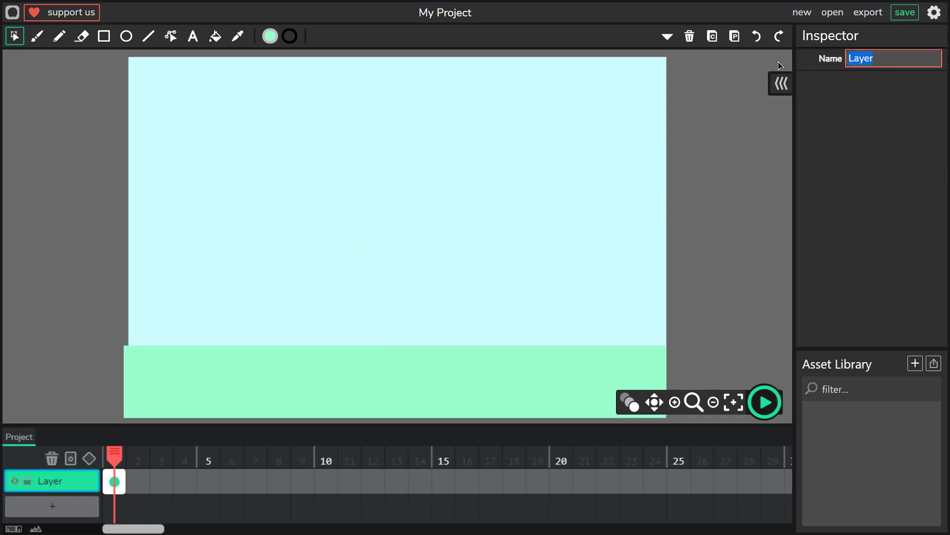
{"action": "type", "text": "background"}
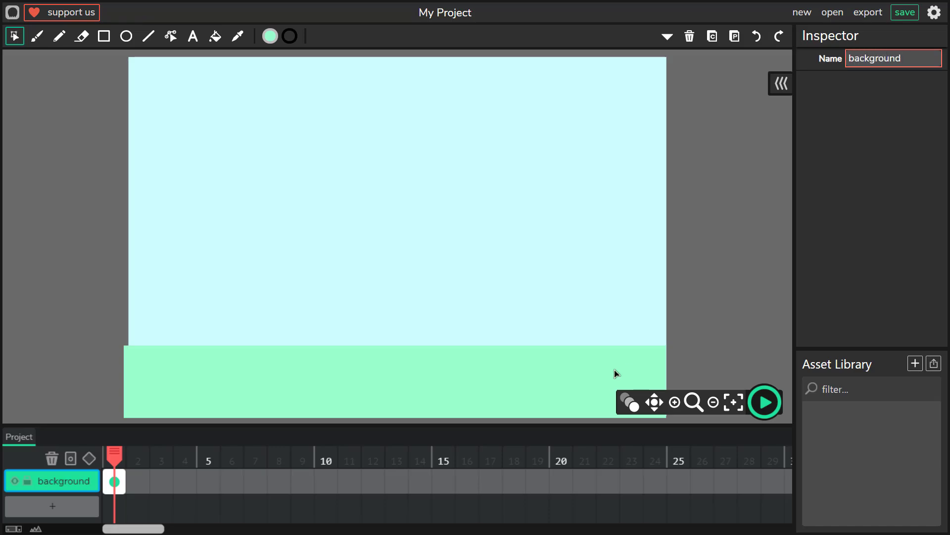
{"action": "left_click", "coordinate": [64, 507]}
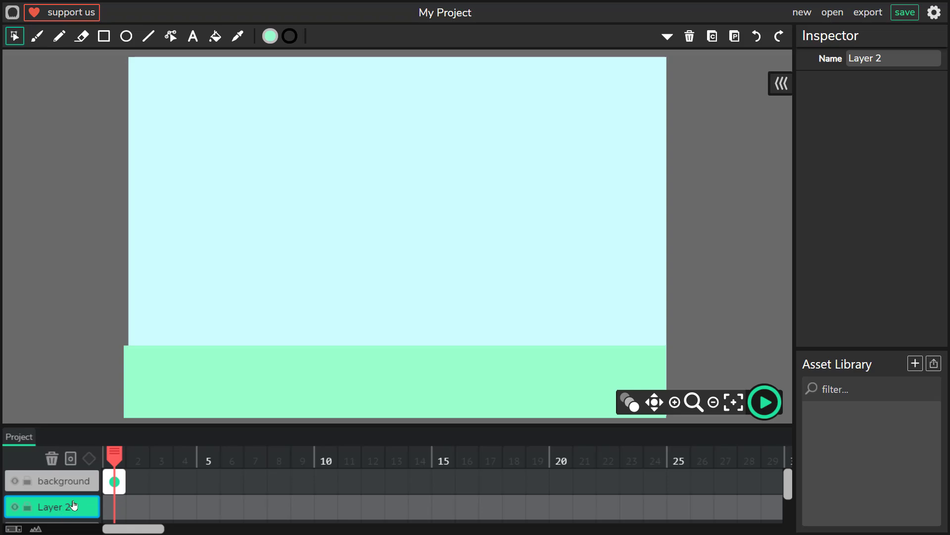
{"action": "left_click_drag", "start_coordinate": [73, 505], "coordinate": [117, 459]}
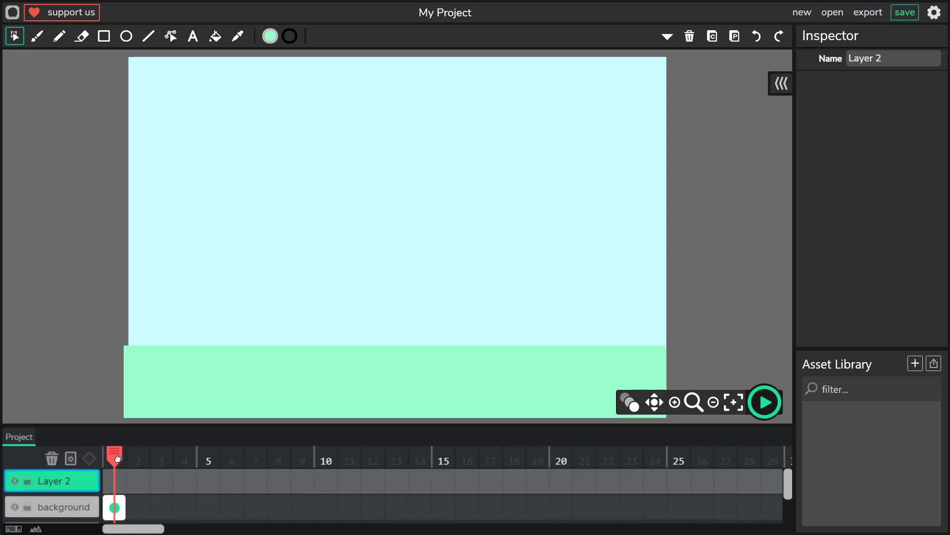
- Extend the background layer's frame to a length of 50 frames
{"action": "left_click_drag", "start_coordinate": [123, 507], "coordinate": [781, 507]}
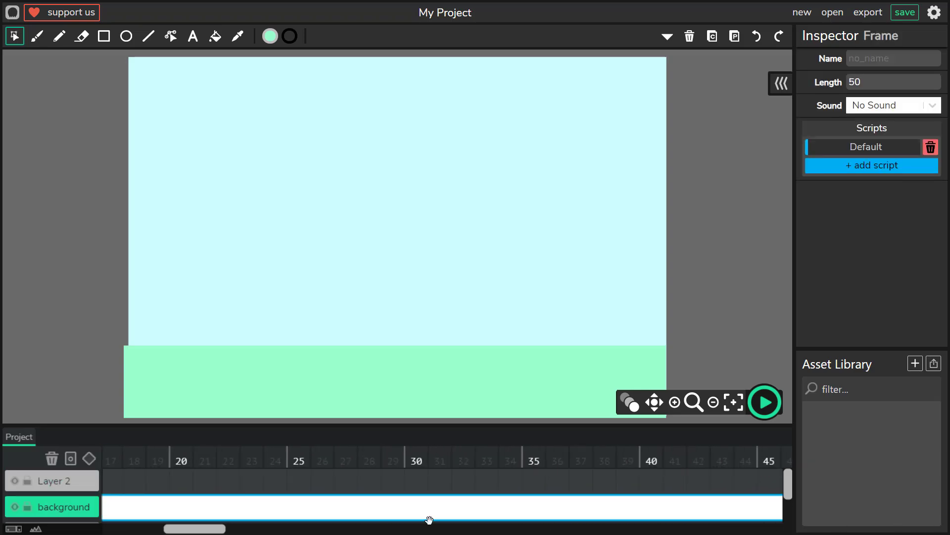
{"action": "left_click_drag", "start_coordinate": [184, 528], "coordinate": [123, 529]}
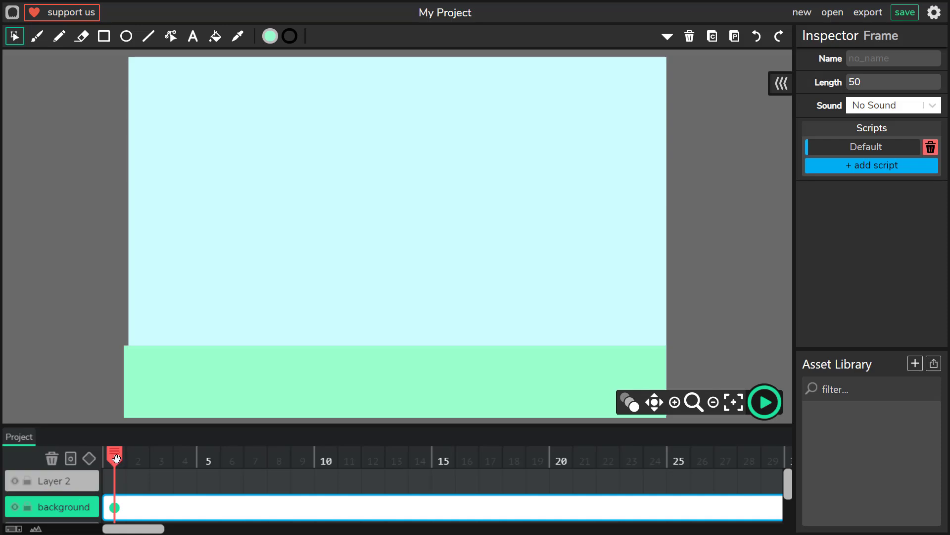
{"action": "mouse_move", "coordinate": [116, 458]}
{"action": "left_mouse_down"}
{"action": "mouse_move", "coordinate": [256, 458]}
{"action": "mouse_move", "coordinate": [114, 458]}
{"action": "left_mouse_up"}
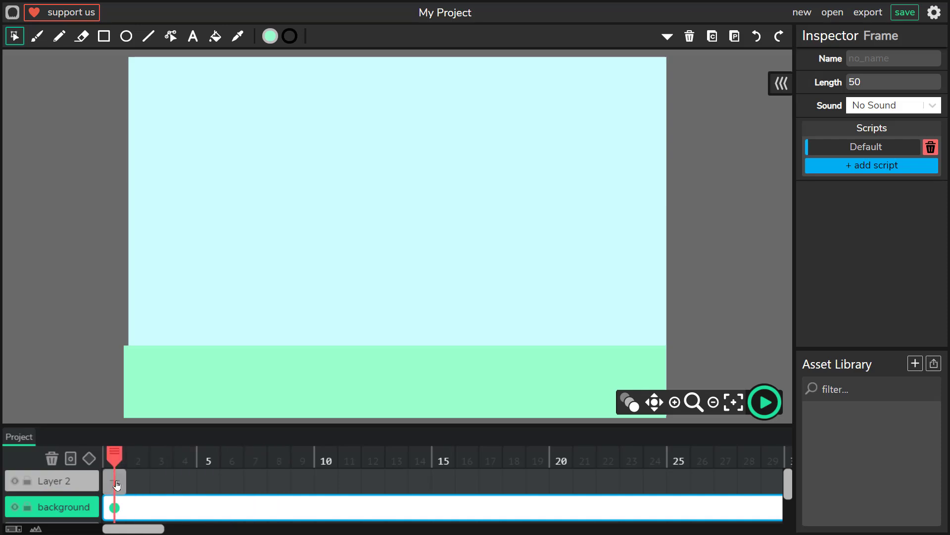
- Add an empty first frame to Layer 2 and lock the background layer, keeping Layer 2 active
{"action": "left_click", "coordinate": [117, 485]}
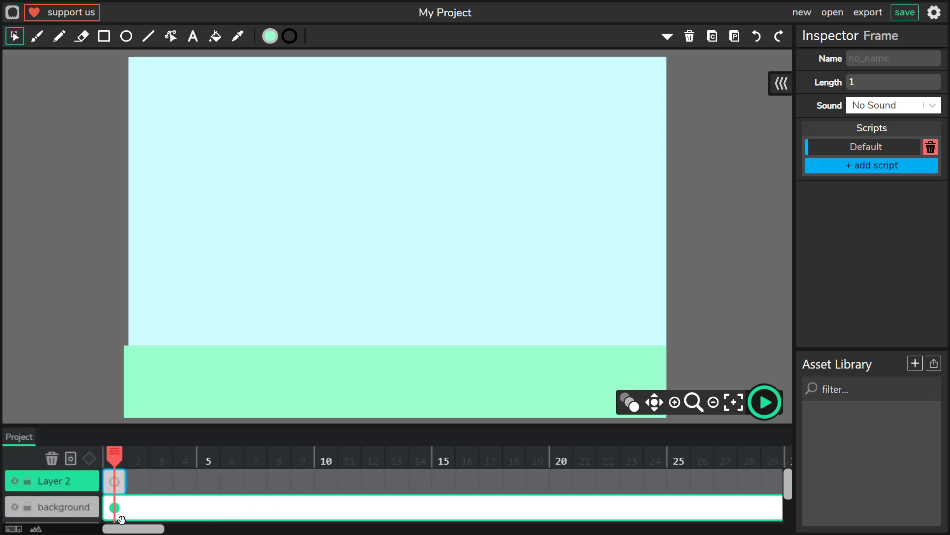
{"action": "left_click", "coordinate": [127, 36]}
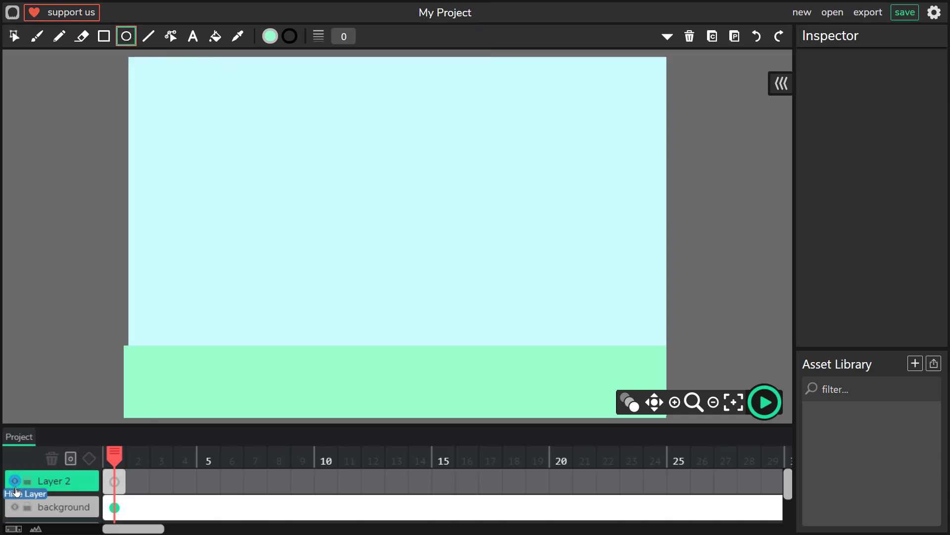
{"action": "left_click", "coordinate": [28, 507]}
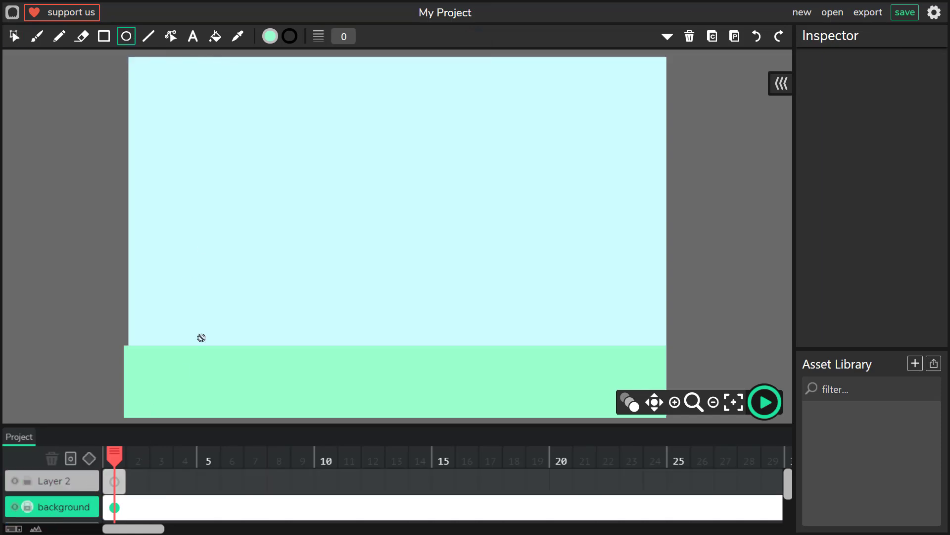
{"action": "left_click", "coordinate": [63, 482]}
- Draw an orange square without a stroke in the upper-left area of the canvas on Layer 2
{"action": "left_click", "coordinate": [104, 37]}
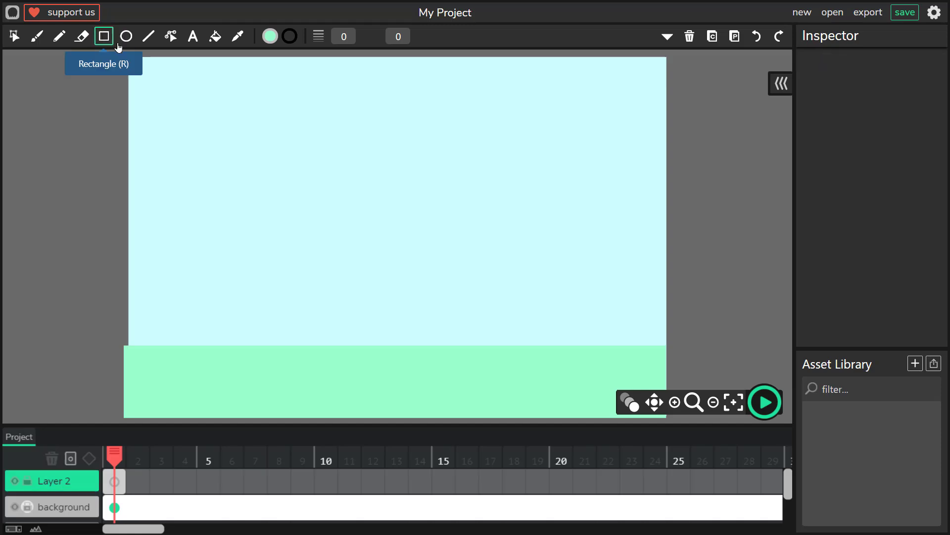
{"action": "left_click", "coordinate": [269, 36]}
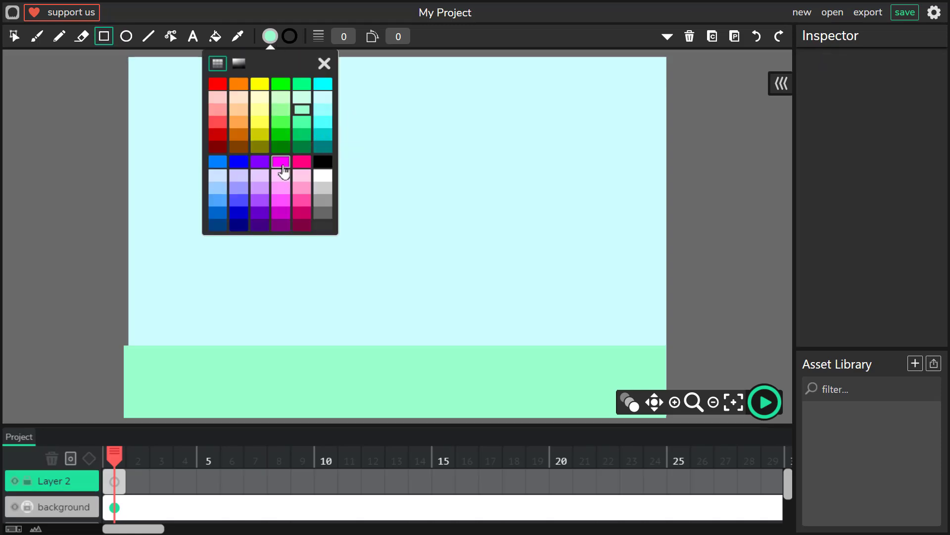
{"action": "left_click", "coordinate": [239, 88]}
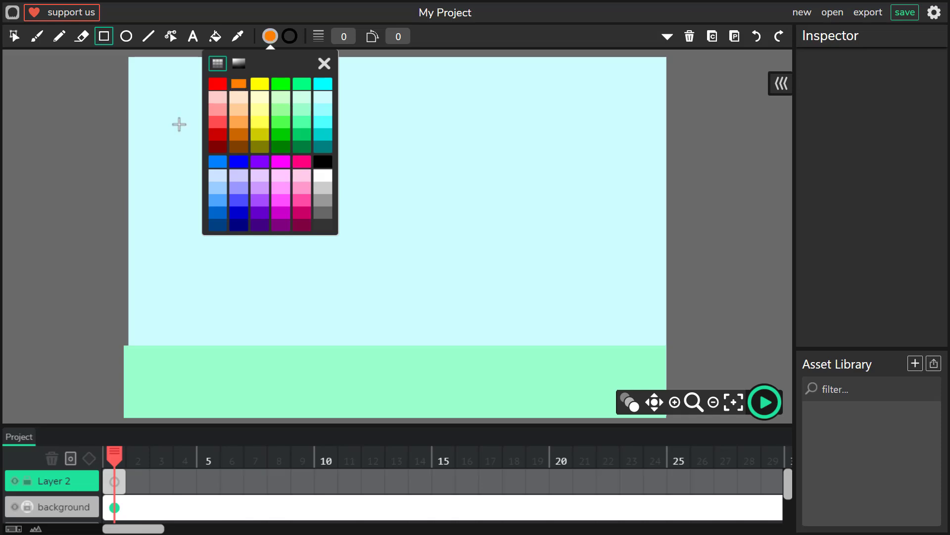
{"action": "left_click_drag", "start_coordinate": [164, 110], "coordinate": [235, 181]}
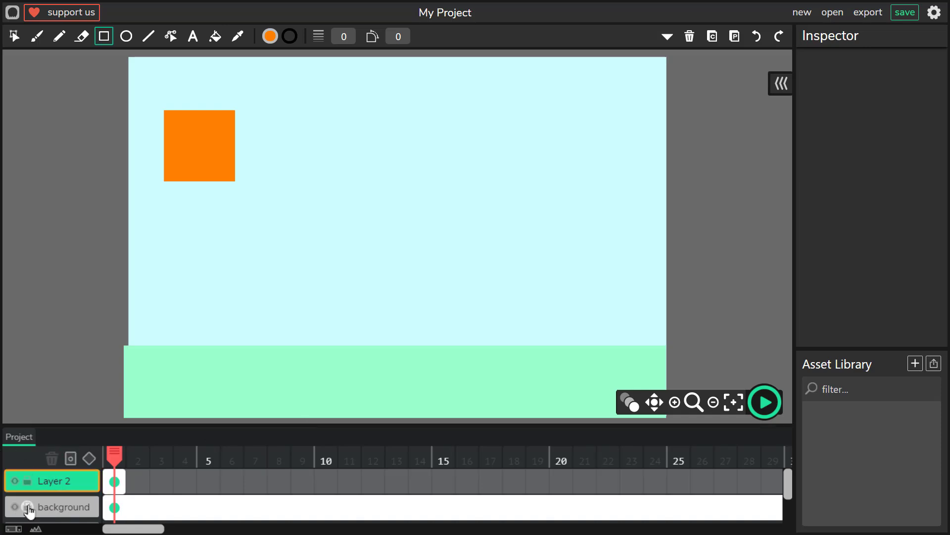
- Enlarge the timeline area, add a third layer and place it above the orange square's layer
{"action": "left_click", "coordinate": [42, 488]}
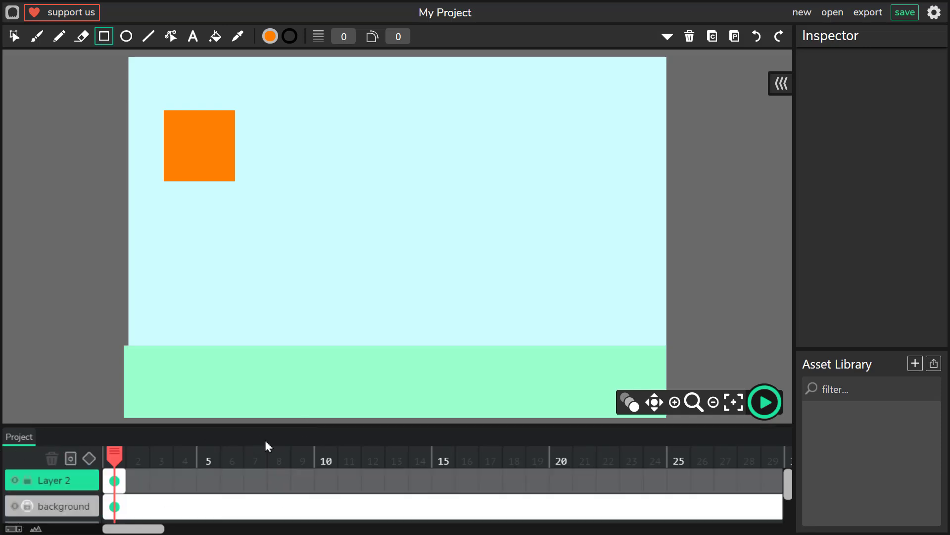
{"action": "left_click_drag", "start_coordinate": [269, 423], "coordinate": [284, 350]}
{"action": "left_click", "coordinate": [74, 465]}
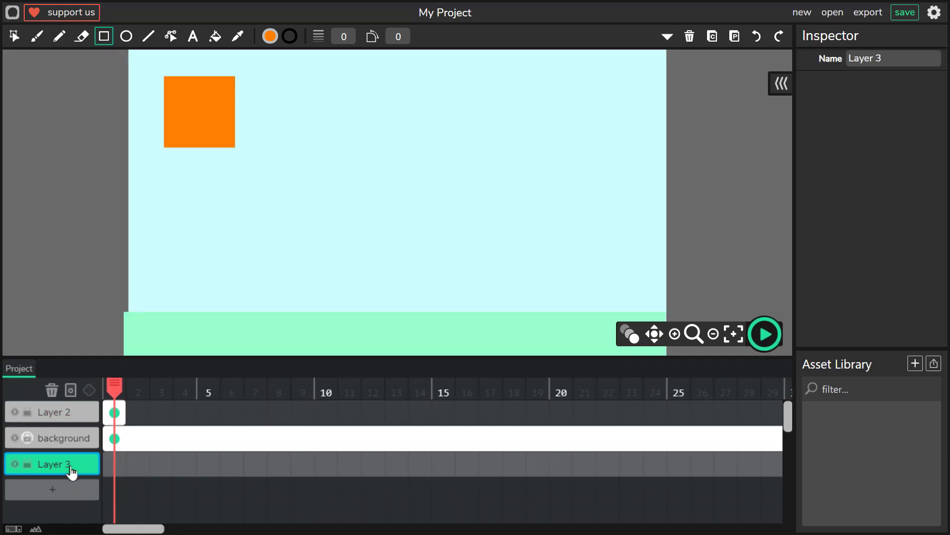
{"action": "left_click_drag", "start_coordinate": [44, 450], "coordinate": [69, 415]}
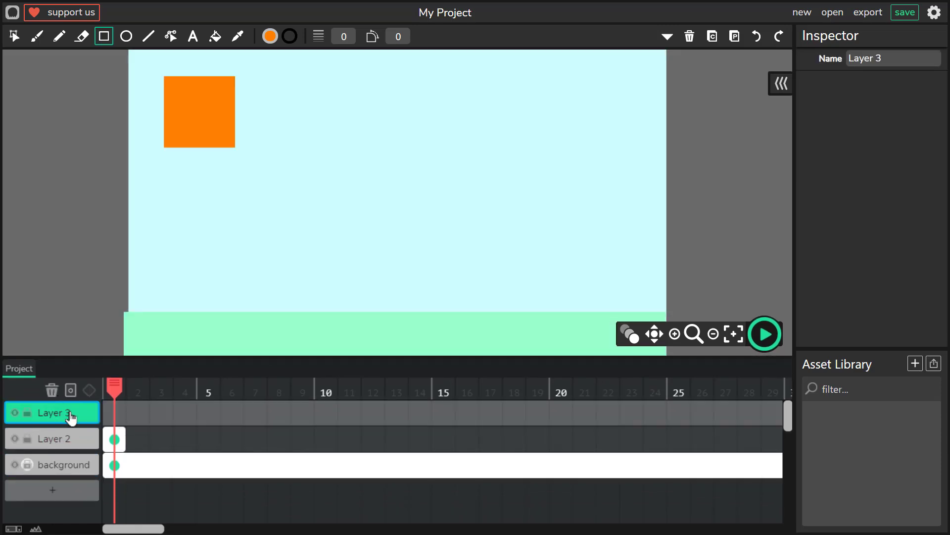
- Rename the orange square's layer to "[ ]"
{"action": "left_click", "coordinate": [55, 439]}
{"action": "left_click", "coordinate": [904, 54]}
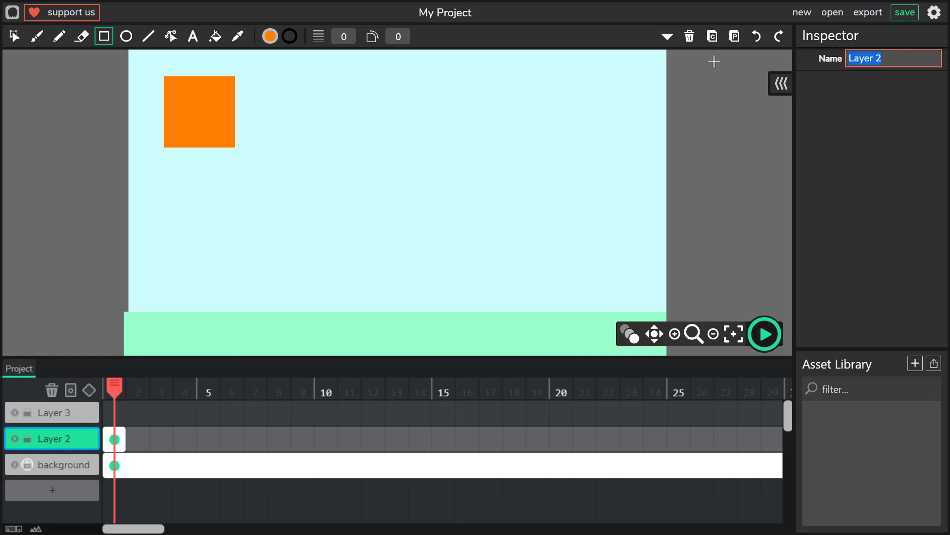
{"action": "type", "text": "["}
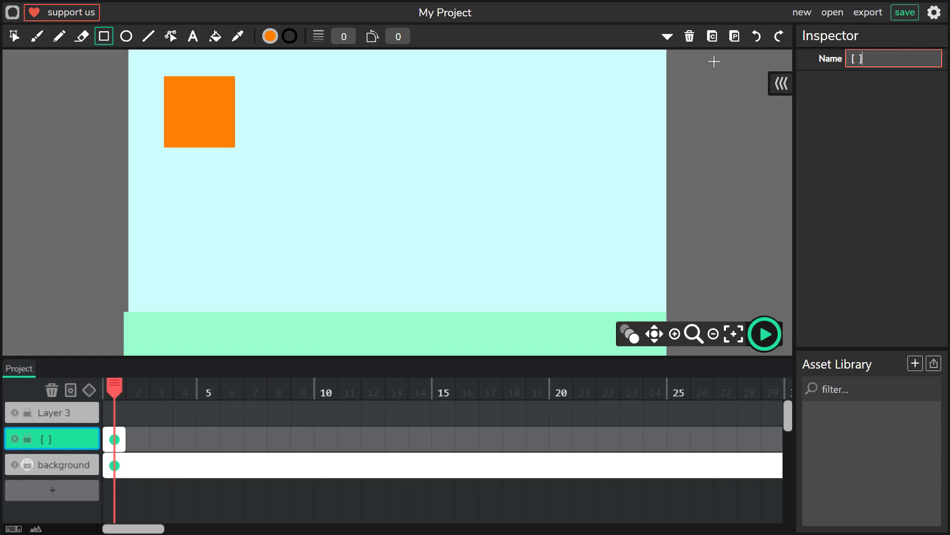
- Rename Layer 3, the topmost layer, to "O"
{"action": "left_click", "coordinate": [51, 415]}
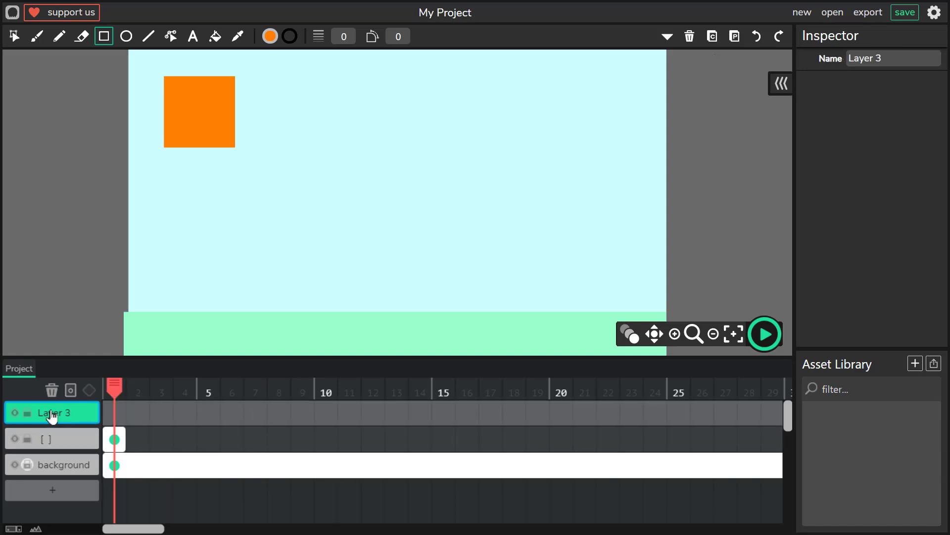
{"action": "left_click", "coordinate": [904, 59]}
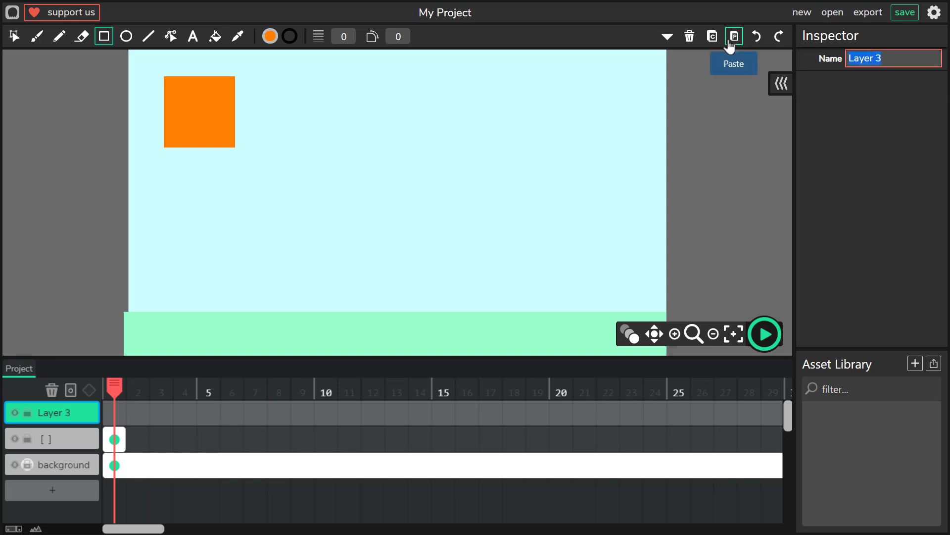
{"action": "type", "text": "O"}
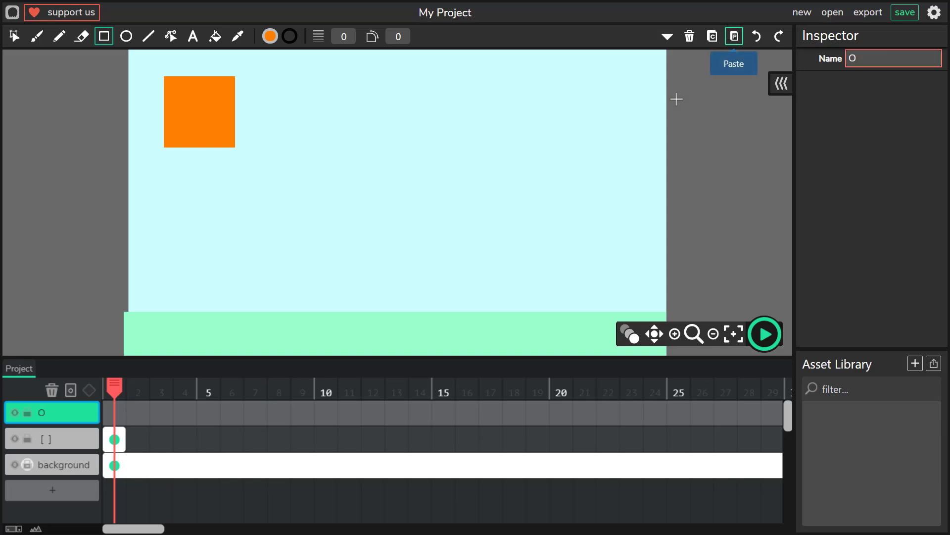
- Add an empty first frame to the O layer and draw a dark pink circle without a stroke beside the orange square
{"action": "left_click", "coordinate": [114, 413]}
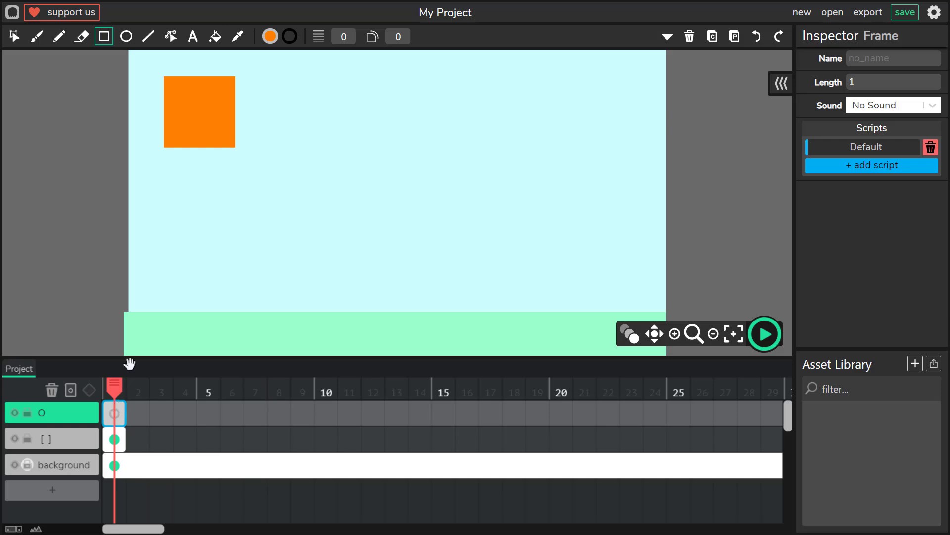
{"action": "left_click", "coordinate": [271, 36]}
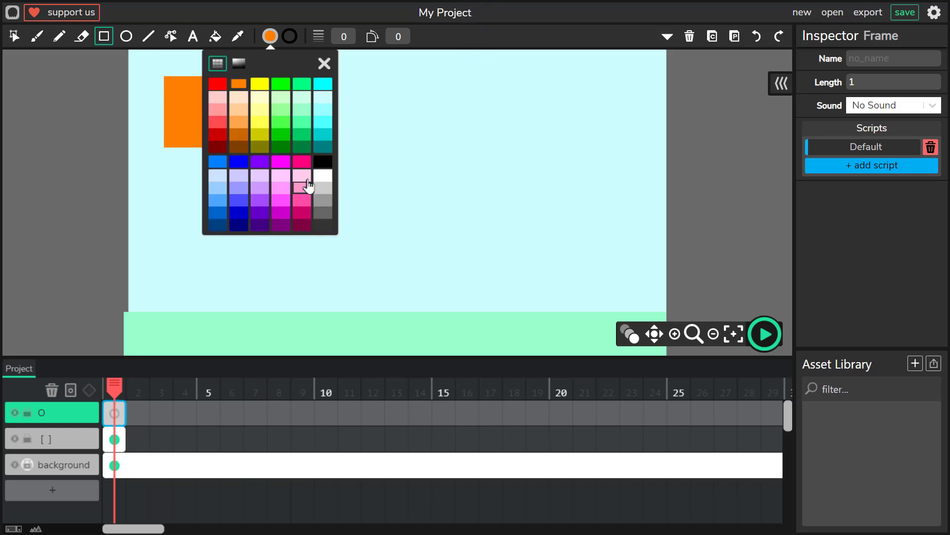
{"action": "left_click", "coordinate": [302, 213]}
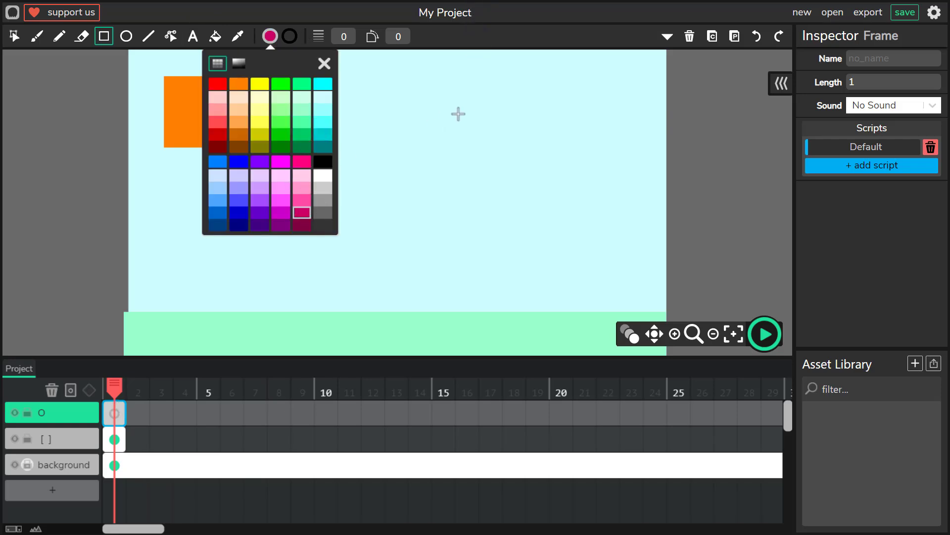
{"action": "left_click", "coordinate": [127, 36]}
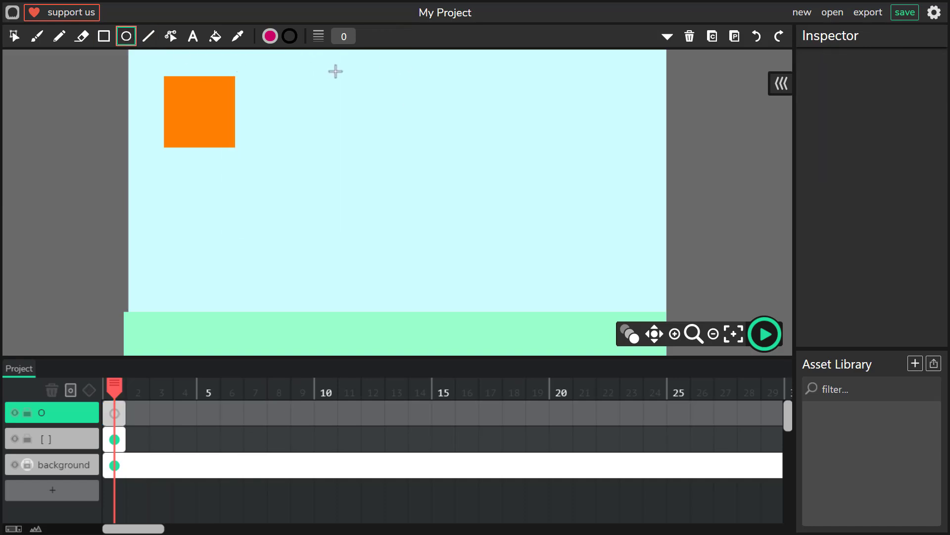
{"action": "left_click_drag", "start_coordinate": [335, 72], "coordinate": [414, 143]}
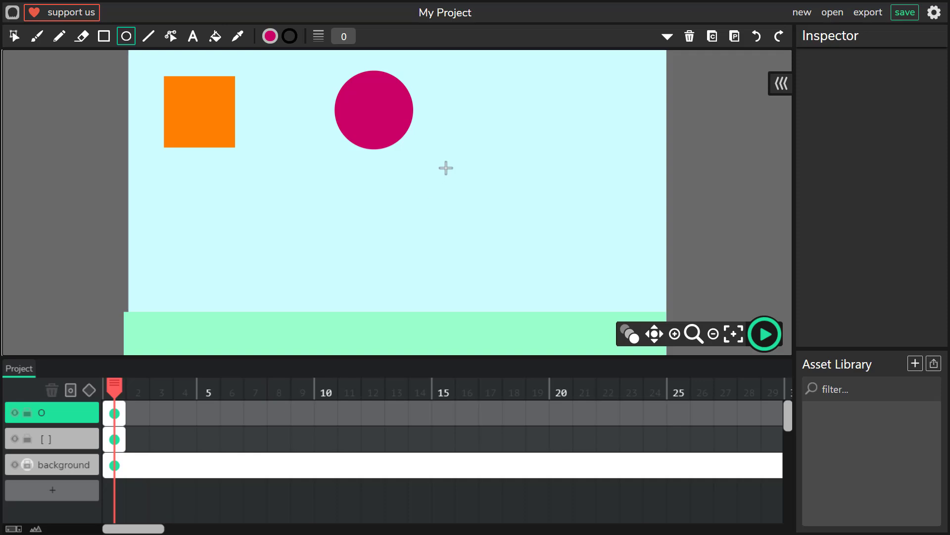
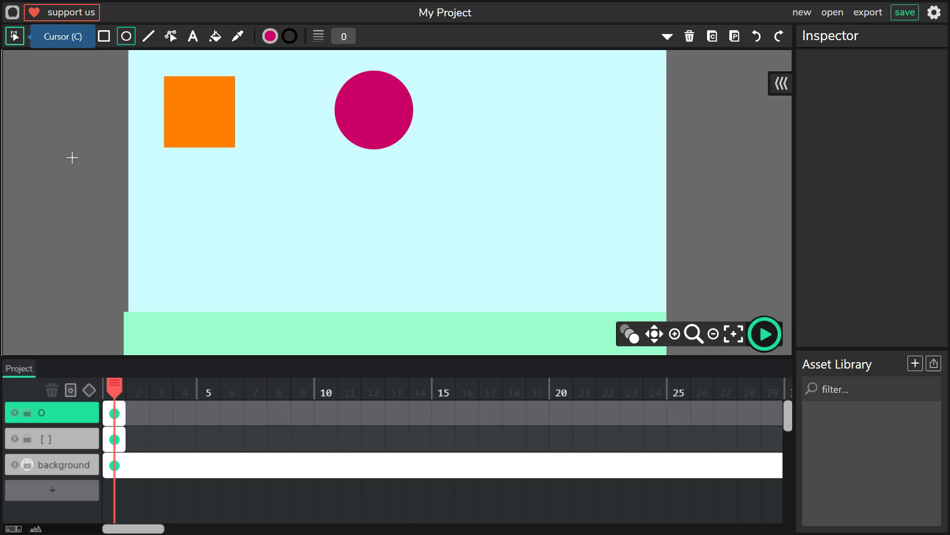
- Select the circle and the orange square together and move them so they overlap the canvas's upper edge near its middle
{"action": "left_click", "coordinate": [14, 37]}
{"action": "left_click", "coordinate": [377, 115]}
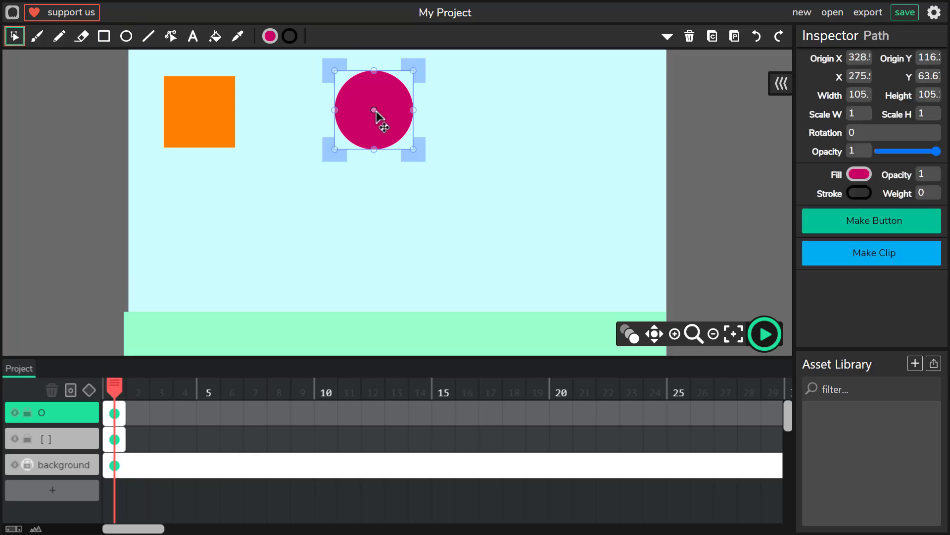
{"action": "left_click", "coordinate": [200, 118], "text": "shift"}
{"action": "left_click_drag", "start_coordinate": [211, 118], "coordinate": [323, 89]}
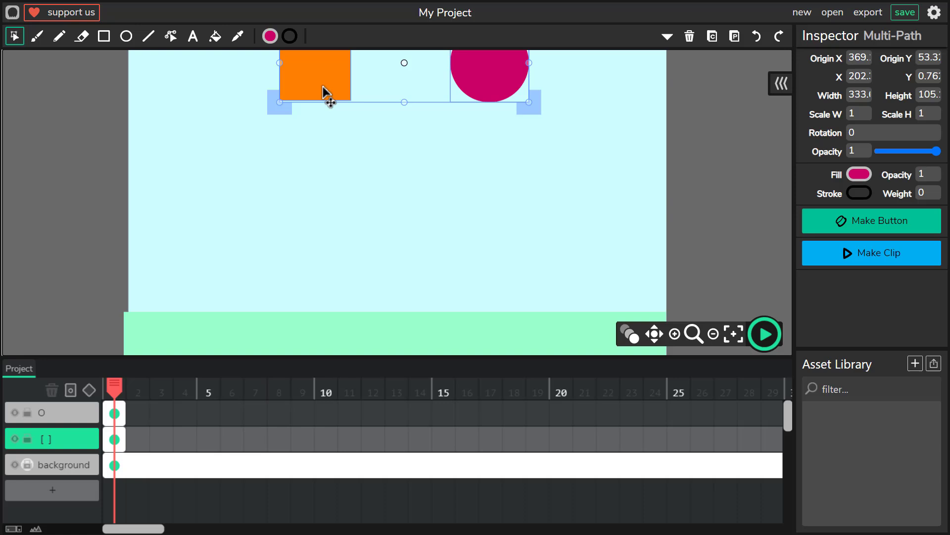
{"action": "scroll", "coordinate": [583, 216], "scroll_direction": "up", "scroll_amount": 3}
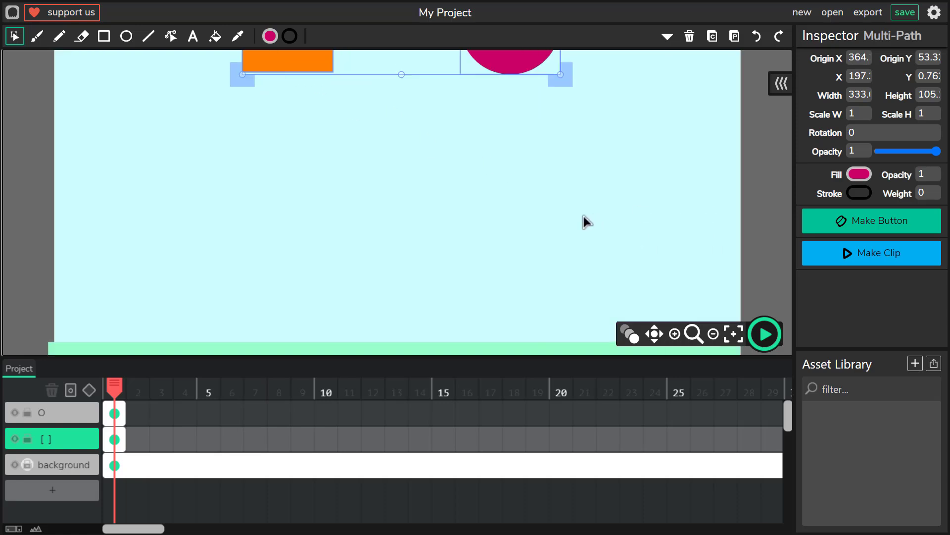
{"action": "scroll", "coordinate": [584, 216], "scroll_direction": "down", "scroll_amount": 3}
{"action": "scroll", "coordinate": [577, 211], "scroll_direction": "down", "scroll_amount": 3}
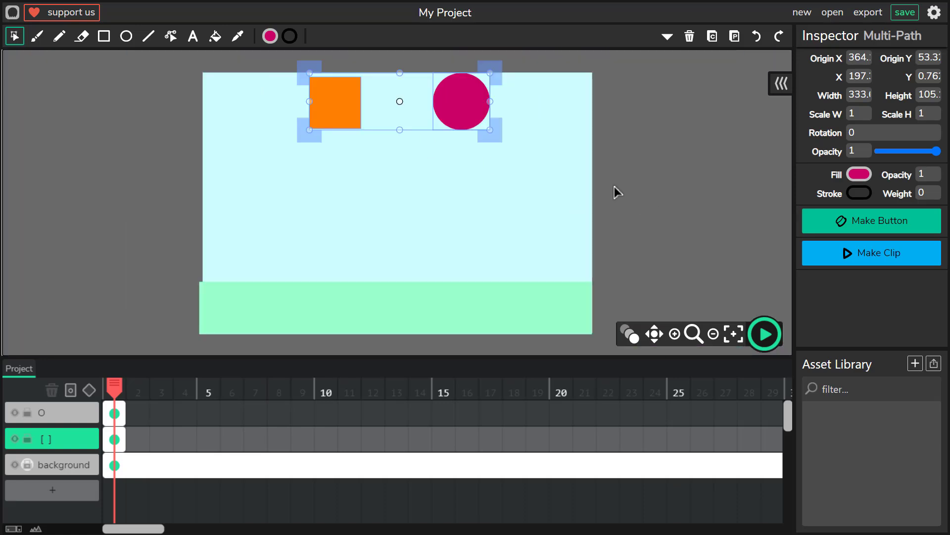
{"action": "left_click_drag", "start_coordinate": [474, 112], "coordinate": [468, 89]}
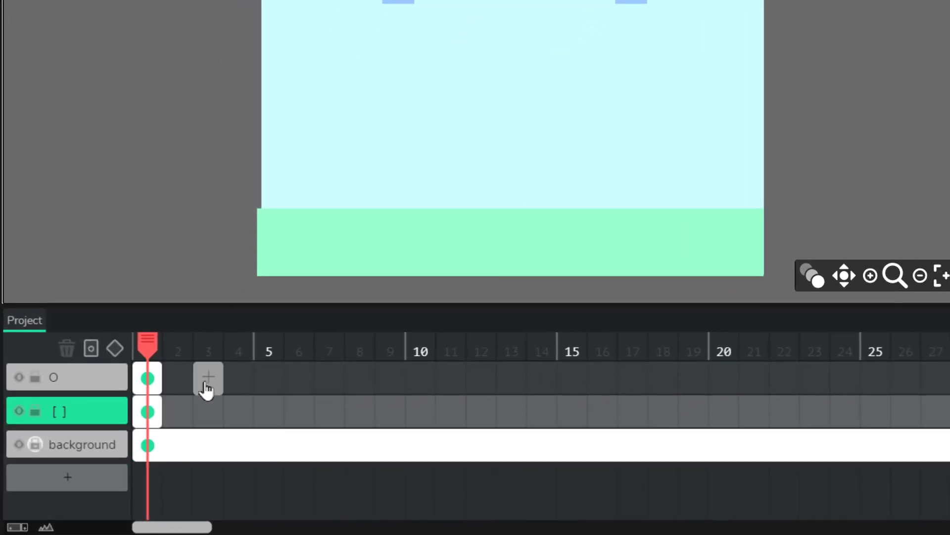
- Add a tween at frame 1 of the "[ ]" layer and extend its frame to a length of 25
{"action": "left_click", "coordinate": [94, 413]}
{"action": "left_click", "coordinate": [150, 400]}
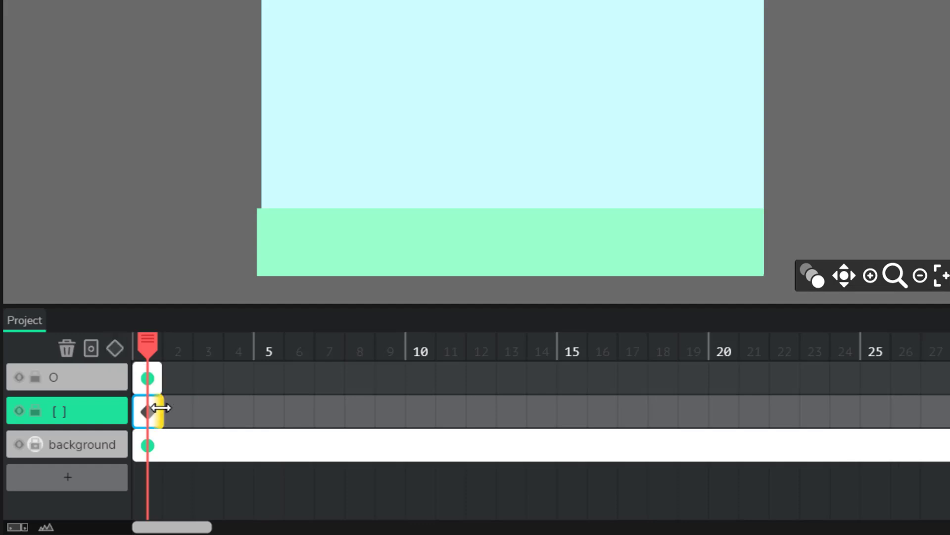
{"action": "left_click_drag", "start_coordinate": [164, 407], "coordinate": [894, 410]}
- Add a tween at frame 25 of the "[ ]" layer and move the orange square straight down onto the ground
{"action": "left_click", "coordinate": [877, 407]}
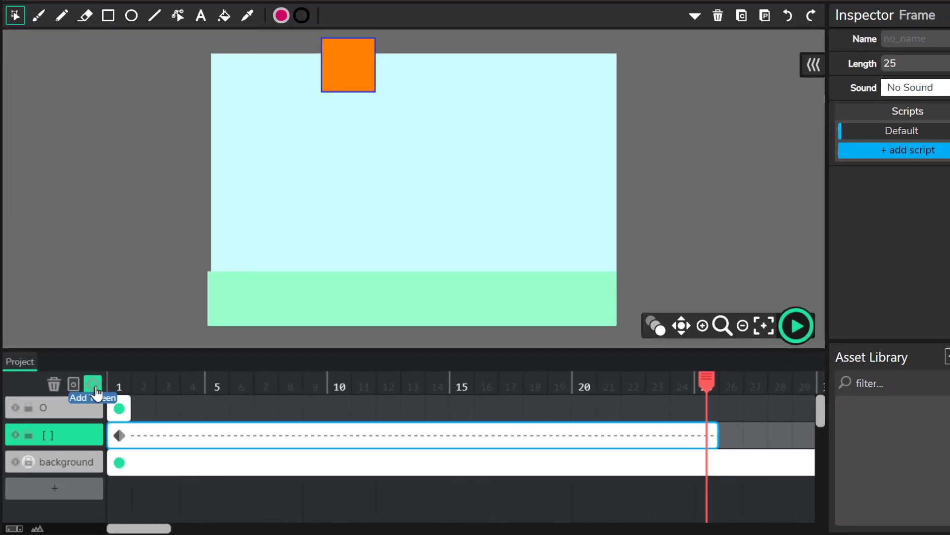
{"action": "left_click", "coordinate": [115, 348]}
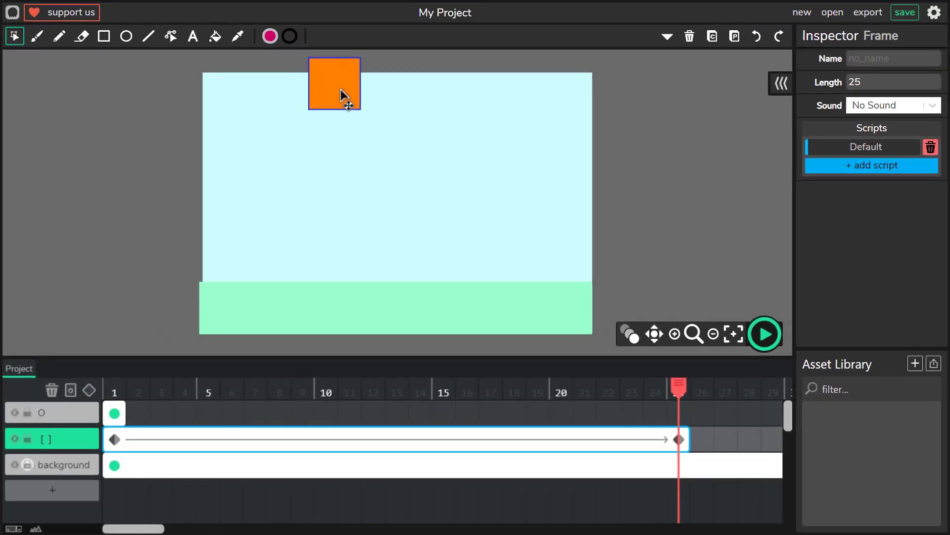
{"action": "left_click_drag", "start_coordinate": [341, 89], "coordinate": [339, 261]}
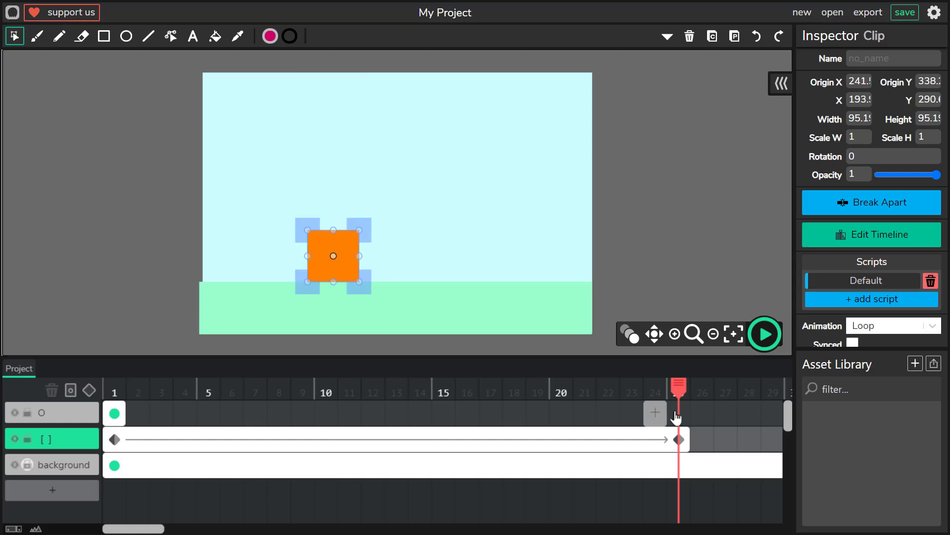
- Add a tween at frame 1 of the O layer and extend its frame to a length of 25
{"action": "left_click_drag", "start_coordinate": [663, 389], "coordinate": [116, 431]}
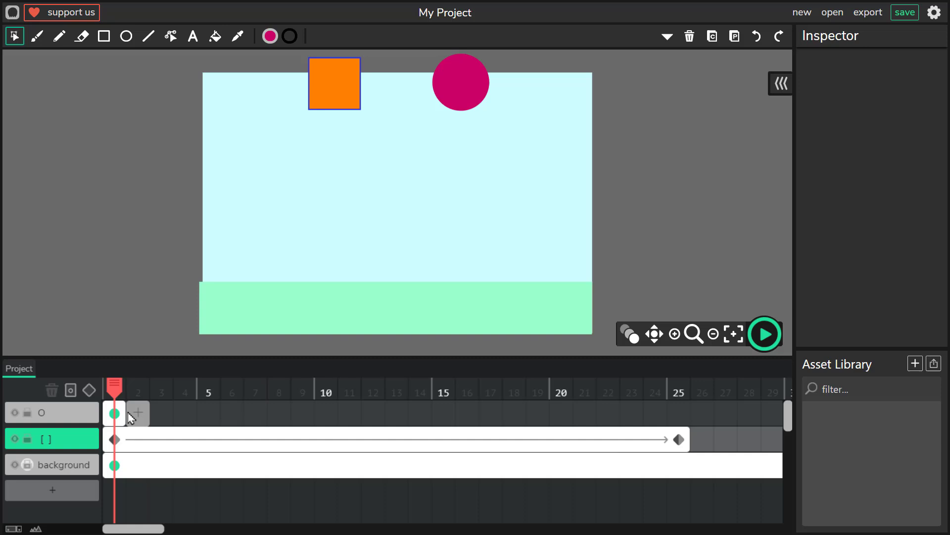
{"action": "left_click", "coordinate": [114, 412]}
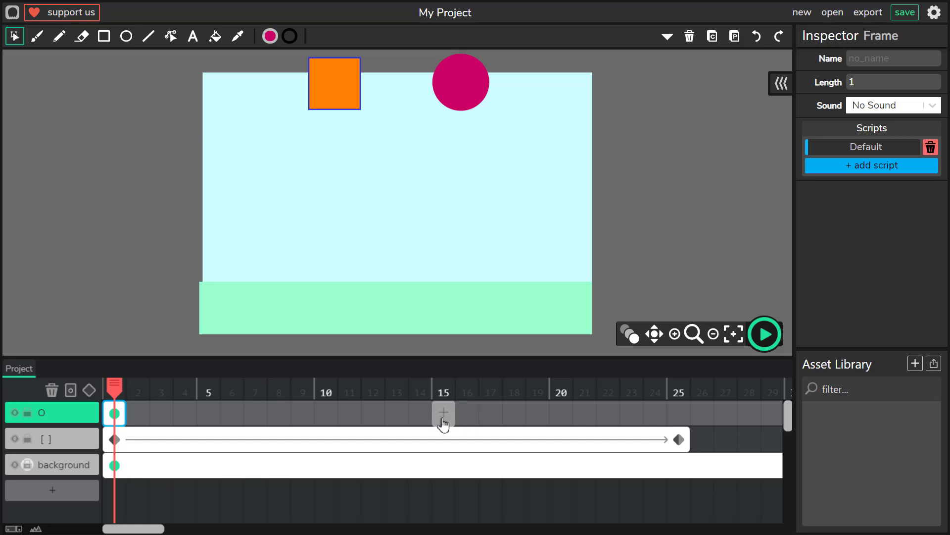
{"action": "left_click", "coordinate": [95, 392]}
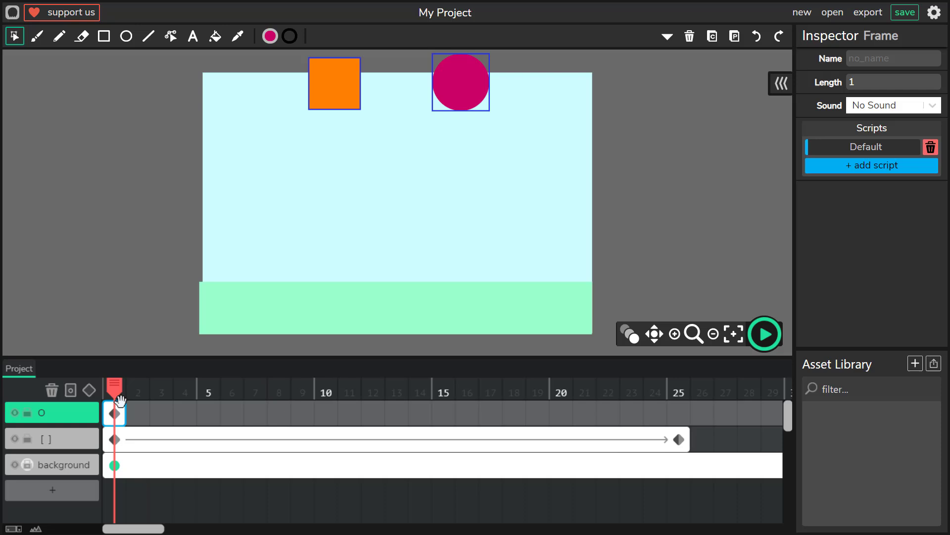
{"action": "left_click_drag", "start_coordinate": [124, 406], "coordinate": [692, 417]}
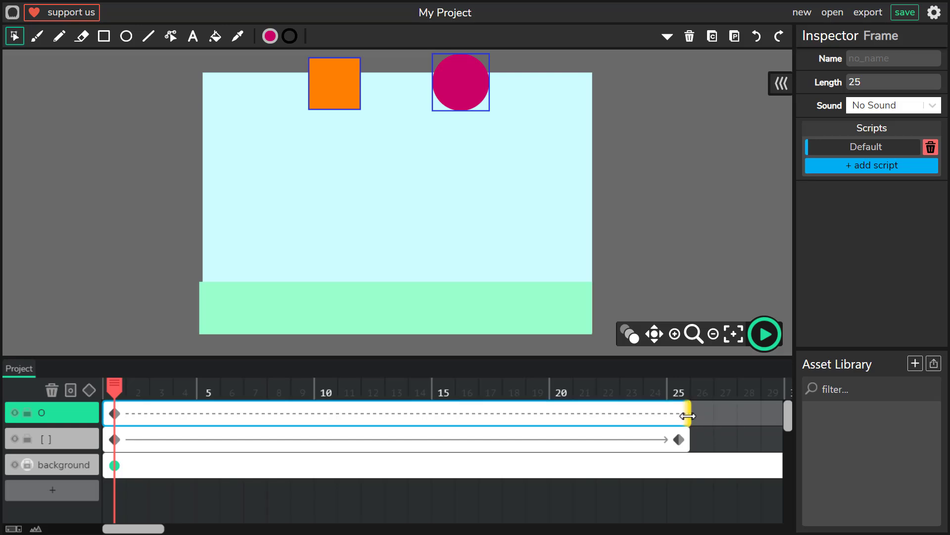
- Add a tween at frame 25 of the O layer, with the circle lowered to just above the ground and stretched to about 1.04 height scale
{"action": "left_click_drag", "start_coordinate": [155, 526], "coordinate": [190, 527]}
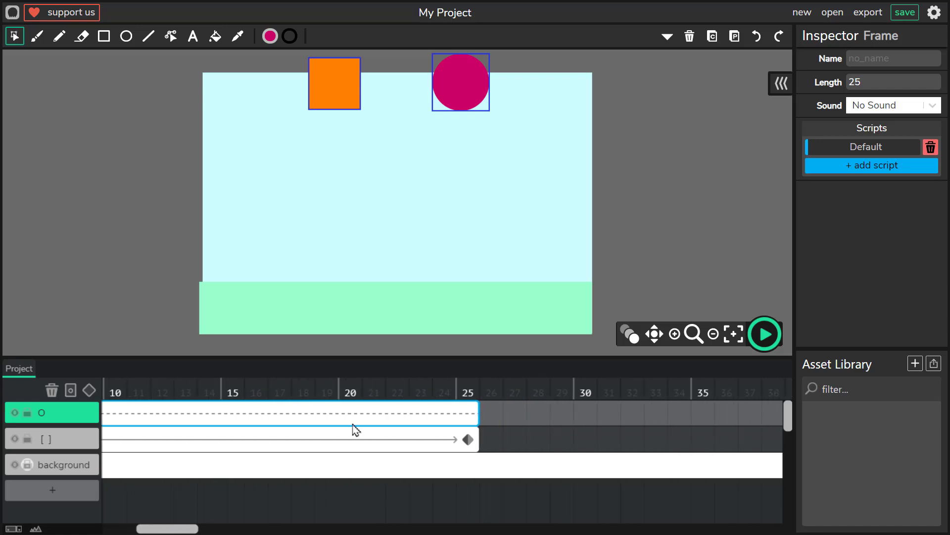
{"action": "left_click", "coordinate": [469, 412]}
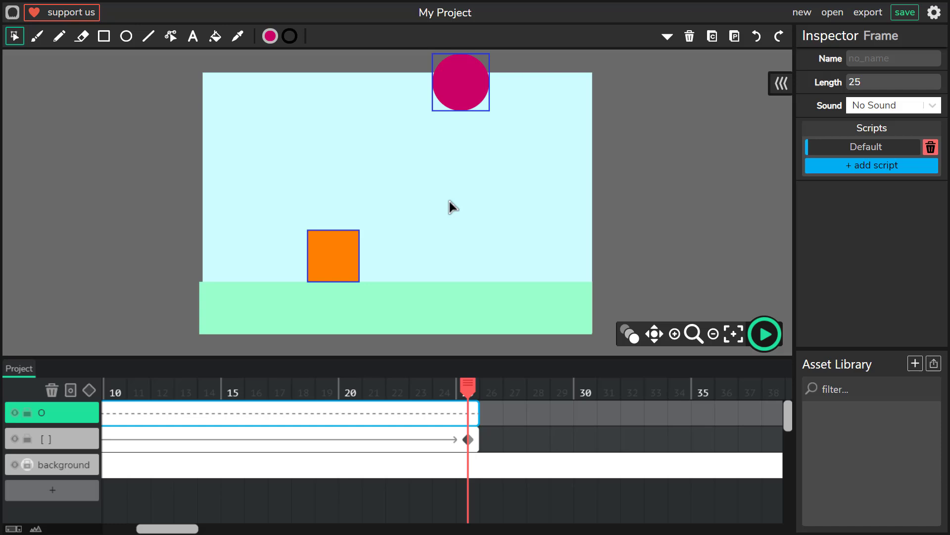
{"action": "left_click", "coordinate": [89, 390]}
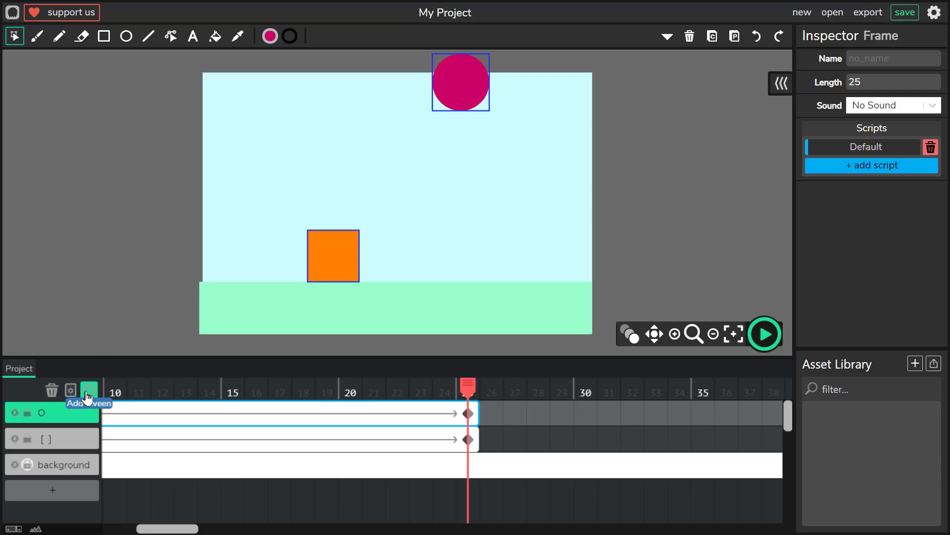
{"action": "left_click", "coordinate": [465, 114]}
{"action": "left_click_drag", "start_coordinate": [465, 115], "coordinate": [466, 244]}
{"action": "left_click_drag", "start_coordinate": [461, 196], "coordinate": [462, 194]}
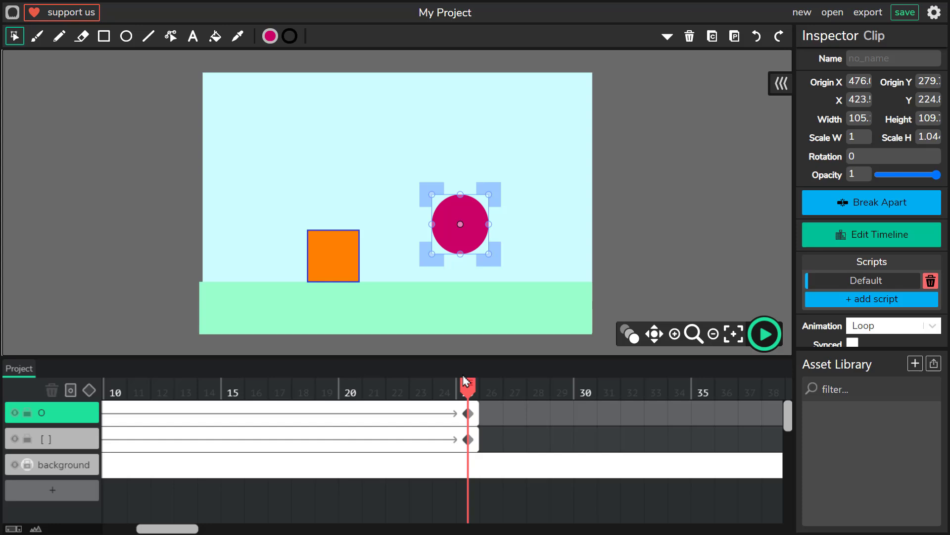
{"action": "left_click_drag", "start_coordinate": [435, 385], "coordinate": [467, 391]}
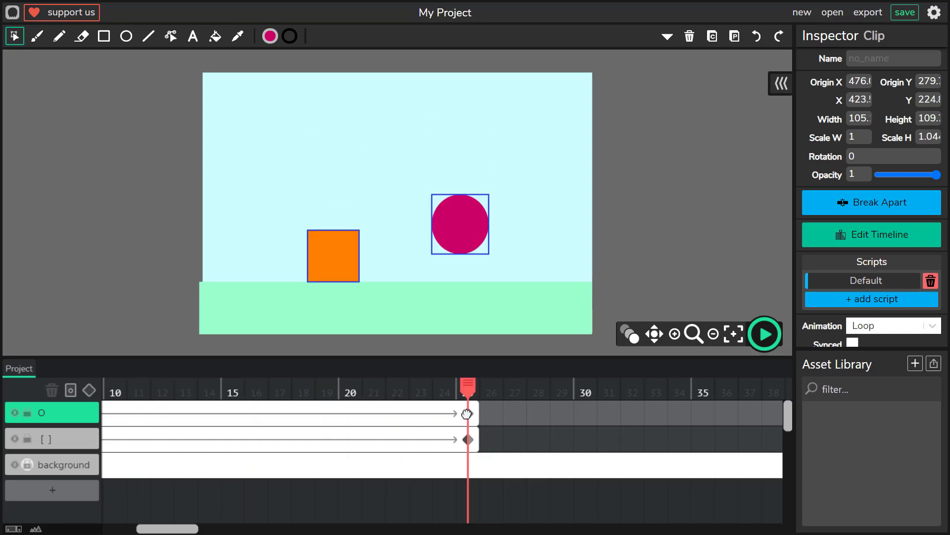
{"action": "left_click", "coordinate": [447, 280]}
{"action": "left_click", "coordinate": [460, 227]}
{"action": "left_click_drag", "start_coordinate": [457, 223], "coordinate": [458, 224]}
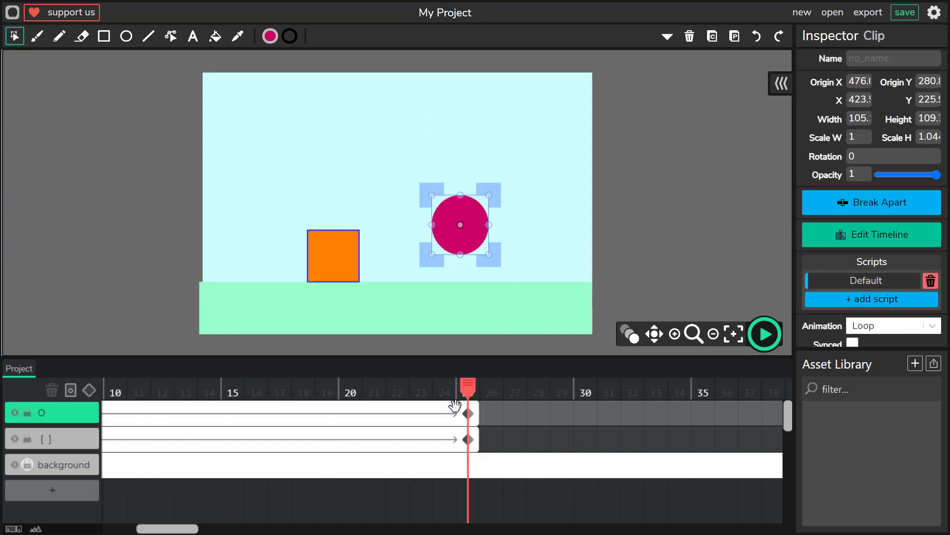
- Extend the O layer's frame to a length of 35 and add a tween at frame 35
{"action": "left_click", "coordinate": [703, 415]}
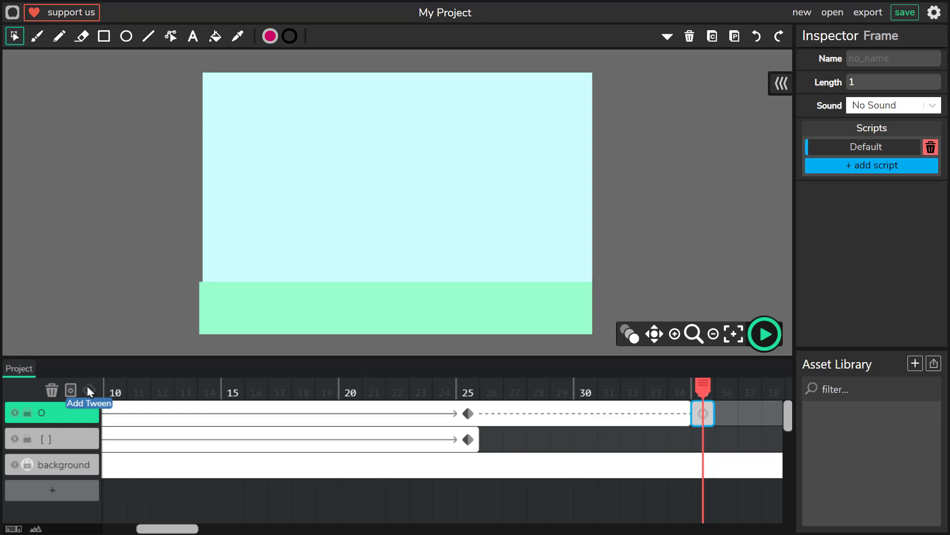
{"action": "key", "text": "ctrl+z"}
{"action": "left_click_drag", "start_coordinate": [476, 411], "coordinate": [701, 413]}
{"action": "left_click", "coordinate": [703, 412]}
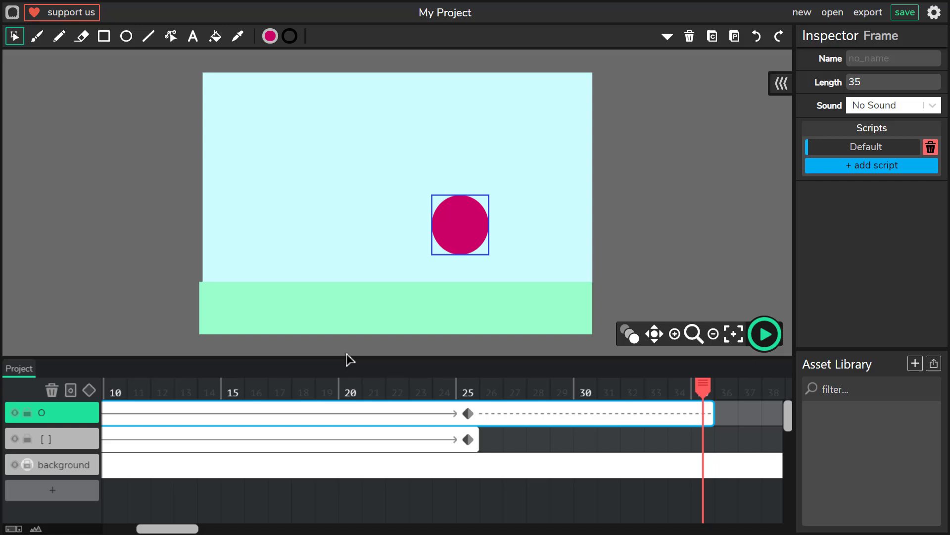
{"action": "left_click", "coordinate": [89, 390]}
- Extend the "[ ]" and background layers' frames to a length of 65 and lock the "[ ]" layer
{"action": "left_click_drag", "start_coordinate": [476, 440], "coordinate": [704, 447]}
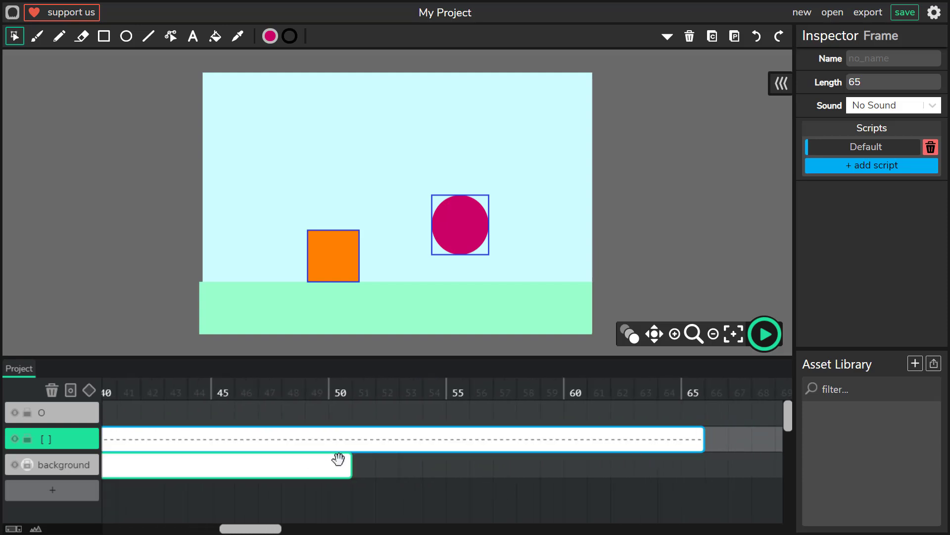
{"action": "left_click_drag", "start_coordinate": [338, 459], "coordinate": [703, 466]}
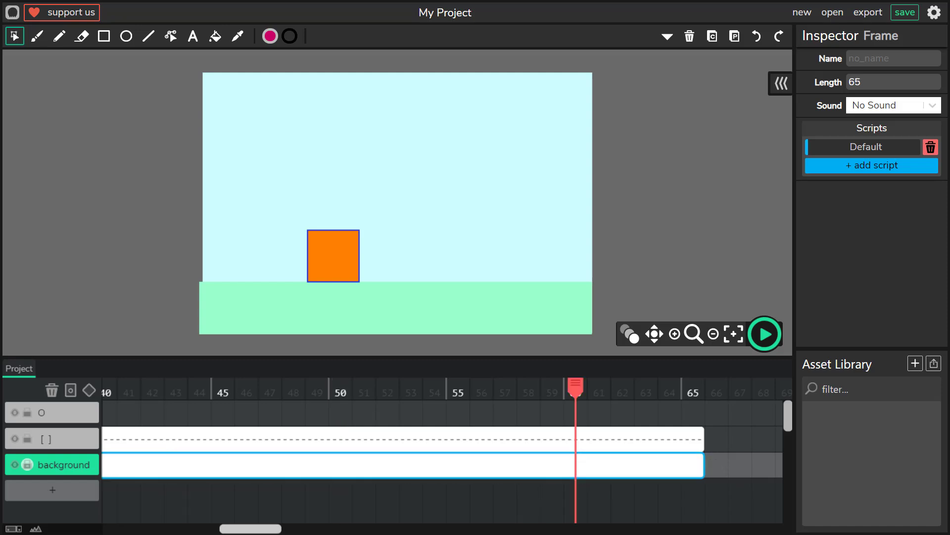
{"action": "left_click_drag", "start_coordinate": [267, 527], "coordinate": [148, 528]}
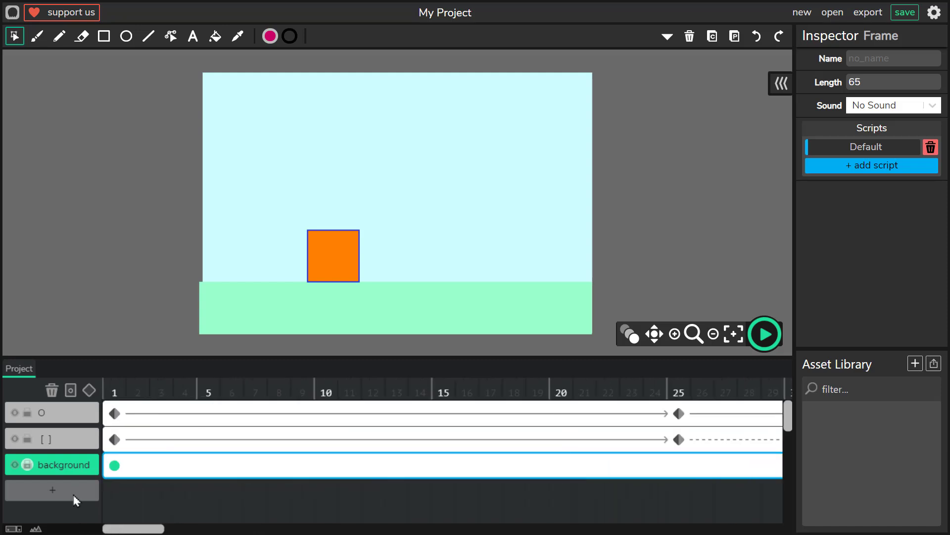
{"action": "left_click", "coordinate": [29, 440]}
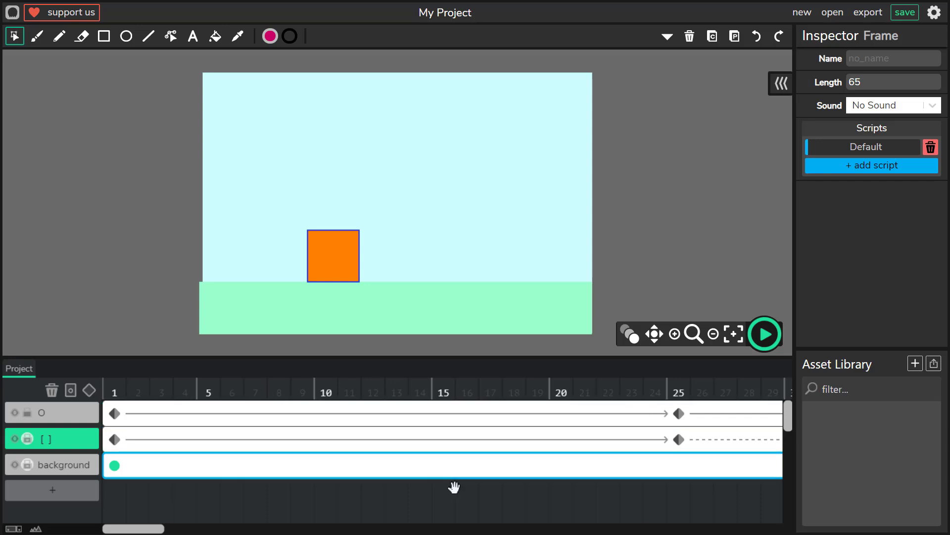
{"action": "left_click_drag", "start_coordinate": [141, 528], "coordinate": [189, 528]}
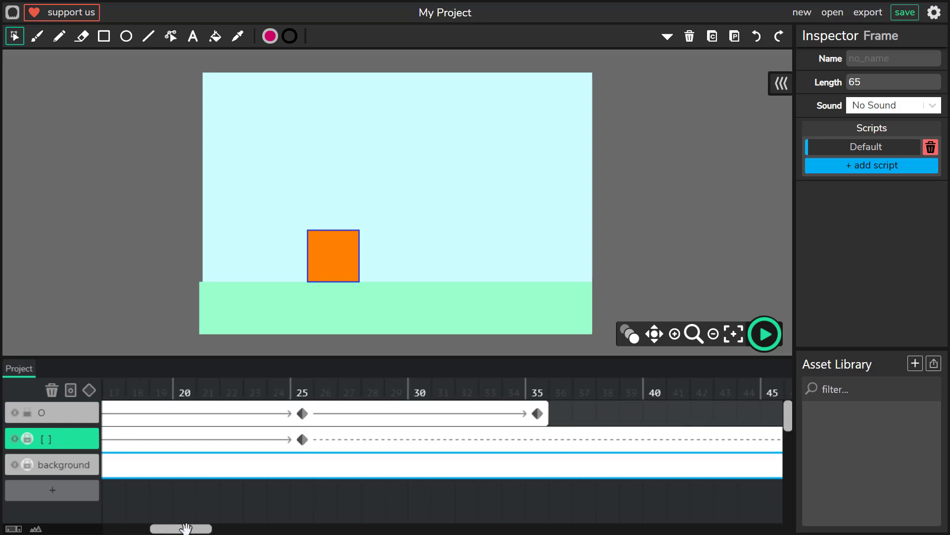
- Move the O layer's tween from frame 35 to frame 31 and lower the circle onto the ground there
{"action": "left_click", "coordinate": [538, 412]}
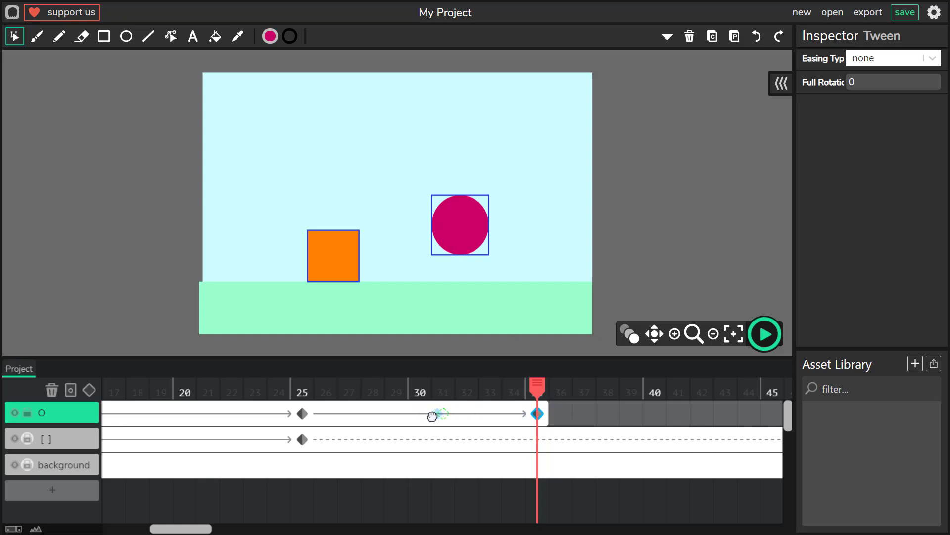
{"action": "left_click_drag", "start_coordinate": [432, 414], "coordinate": [435, 414]}
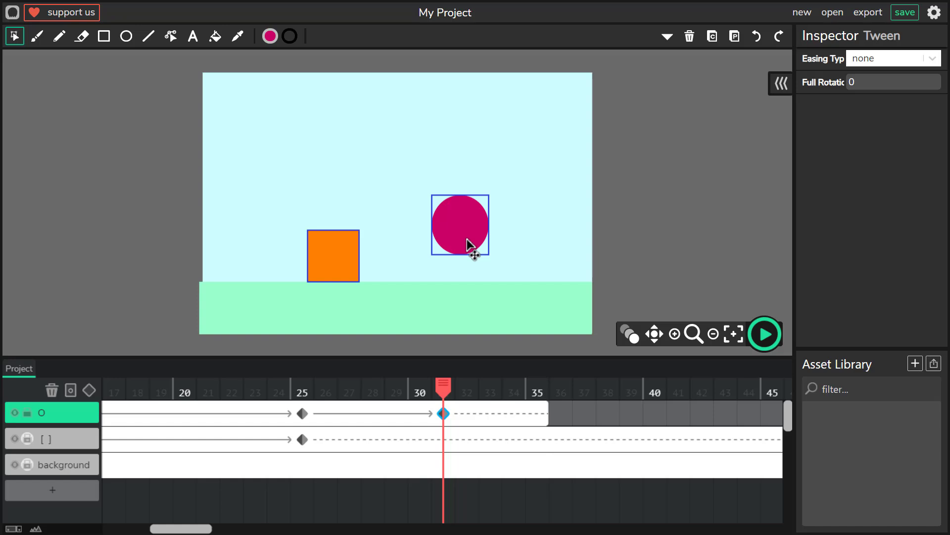
{"action": "left_click_drag", "start_coordinate": [466, 237], "coordinate": [466, 263]}
- Add a tween at frame 34 of the O layer, with the circle squashed against the ground to about 0.79 height scale
{"action": "left_click", "coordinate": [530, 416]}
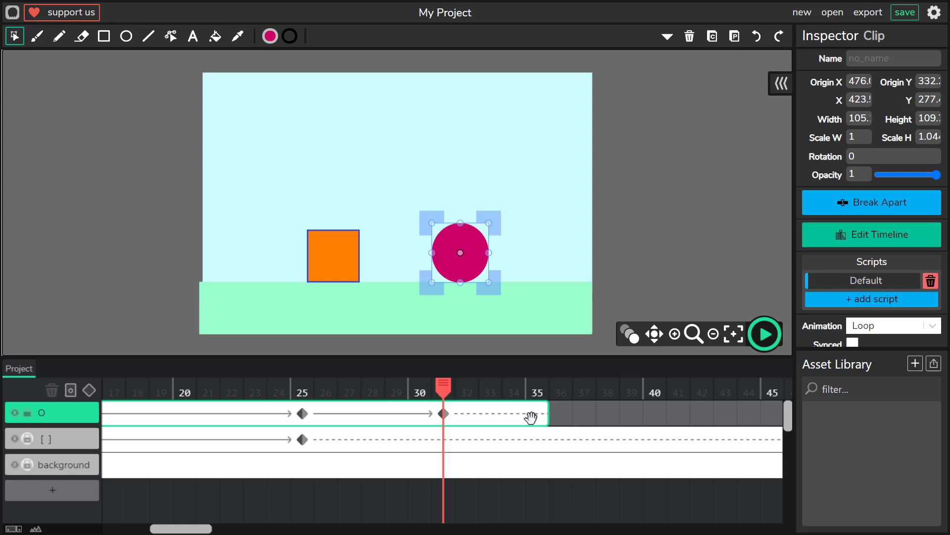
{"action": "left_click_drag", "start_coordinate": [537, 384], "coordinate": [516, 387]}
{"action": "left_click", "coordinate": [89, 390]}
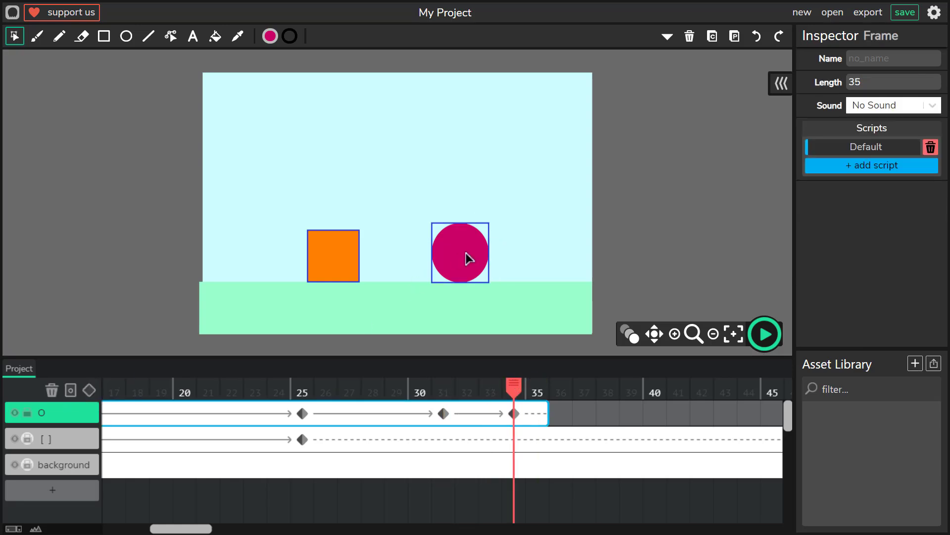
{"action": "left_click", "coordinate": [456, 258]}
{"action": "left_click_drag", "start_coordinate": [462, 221], "coordinate": [467, 256]}
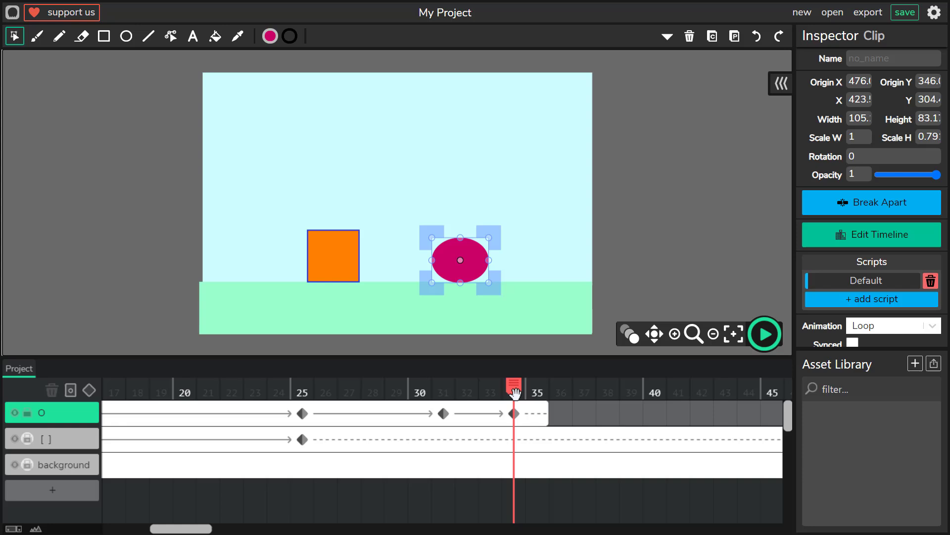
- Extend the O layer's frame to a length of 44 and add a frame 37 tween with the circle raised, shifted right and at about 0.95 height scale
{"action": "left_click_drag", "start_coordinate": [515, 393], "coordinate": [759, 416]}
{"action": "left_click", "coordinate": [551, 420]}
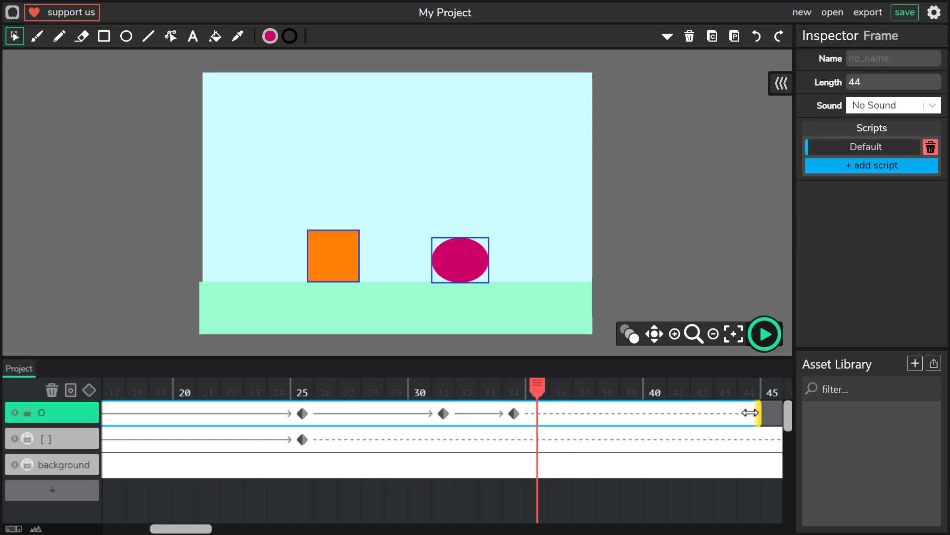
{"action": "left_click", "coordinate": [654, 418]}
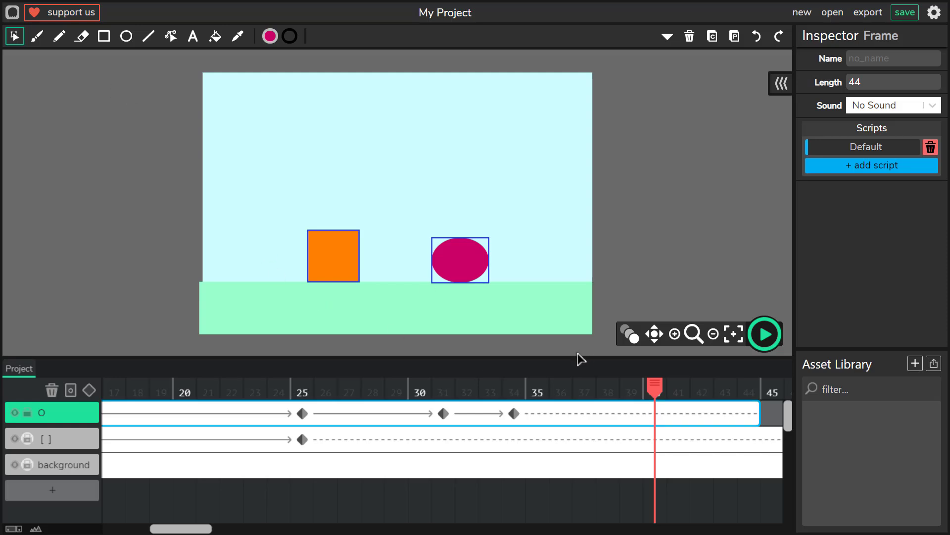
{"action": "left_click", "coordinate": [582, 413]}
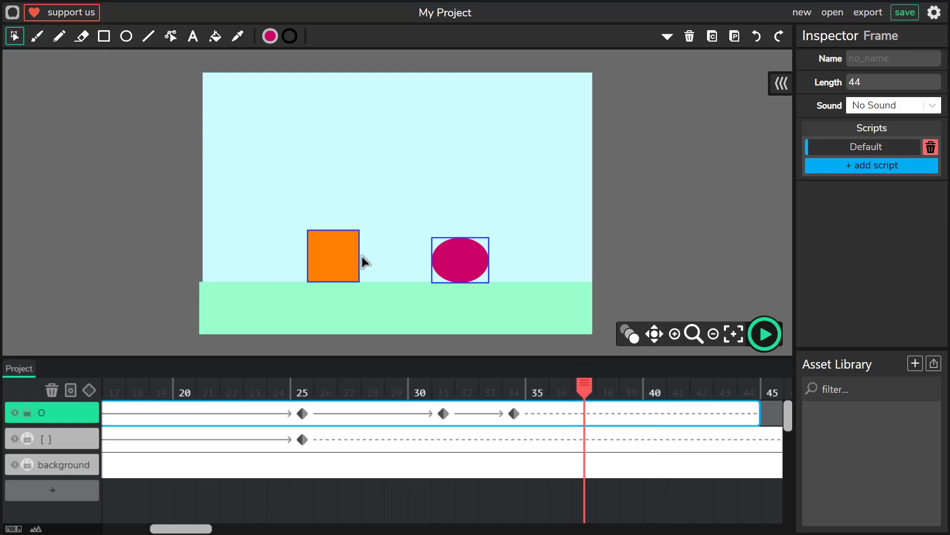
{"action": "left_click", "coordinate": [89, 390]}
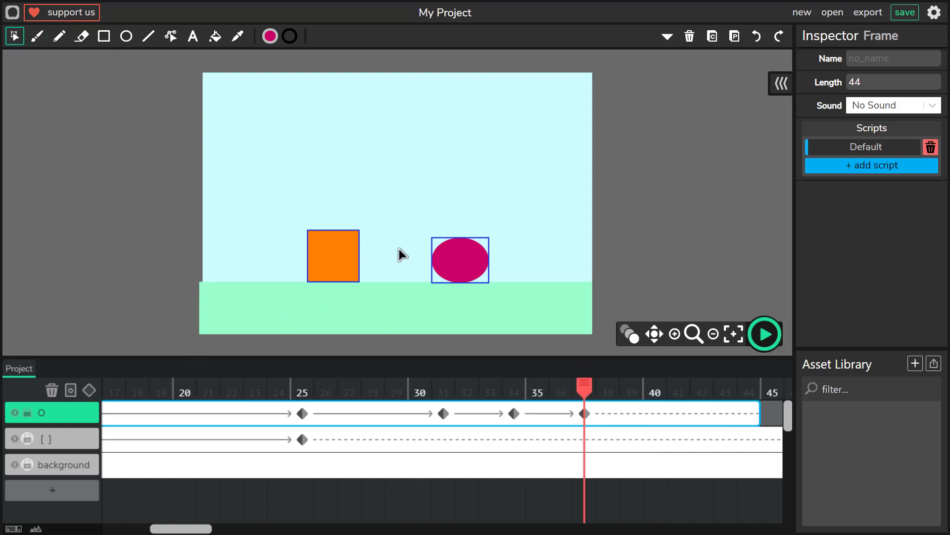
{"action": "left_click", "coordinate": [473, 260]}
{"action": "left_click_drag", "start_coordinate": [461, 235], "coordinate": [492, 245]}
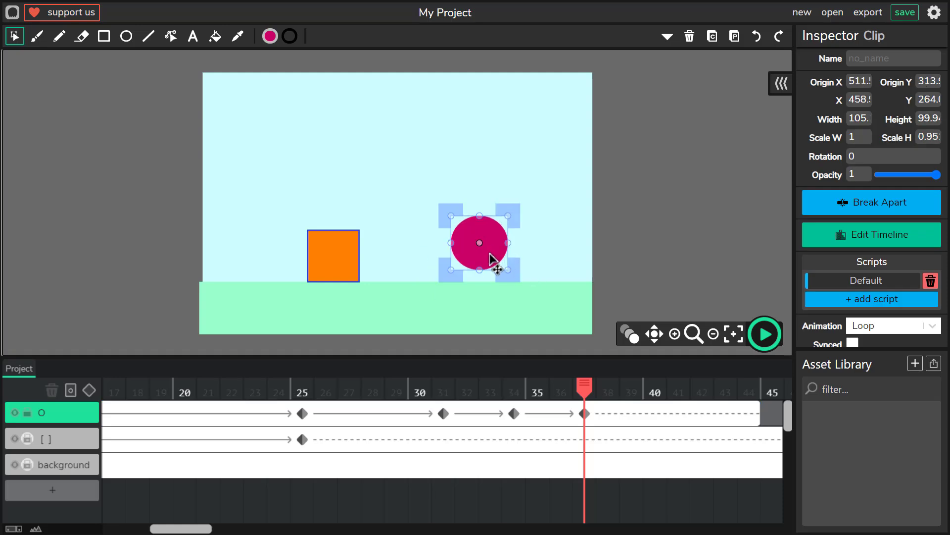
- Add a tween at frame 40 of the O layer, with the circle moved right and down to about X 490, Y 283
{"action": "left_click", "coordinate": [502, 395]}
{"action": "left_click_drag", "start_coordinate": [502, 395], "coordinate": [650, 414]}
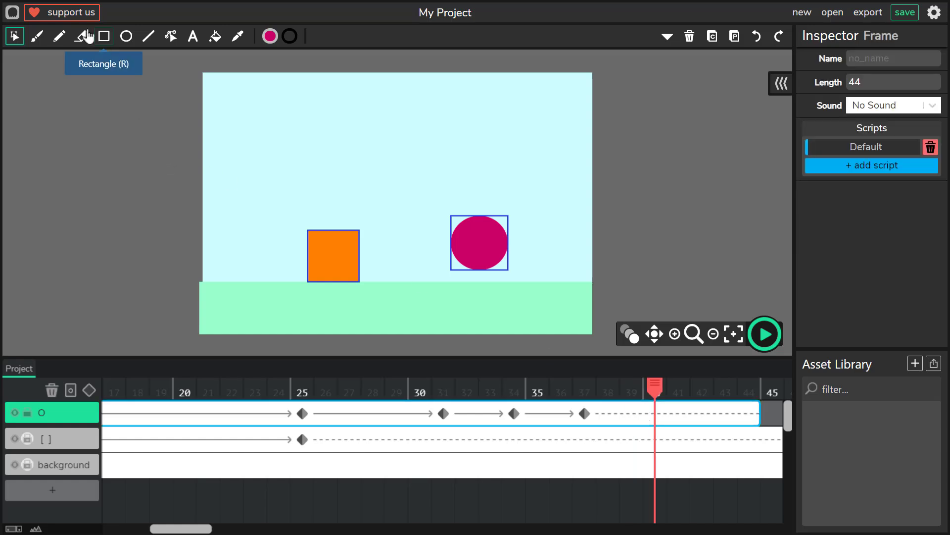
{"action": "left_click", "coordinate": [89, 391]}
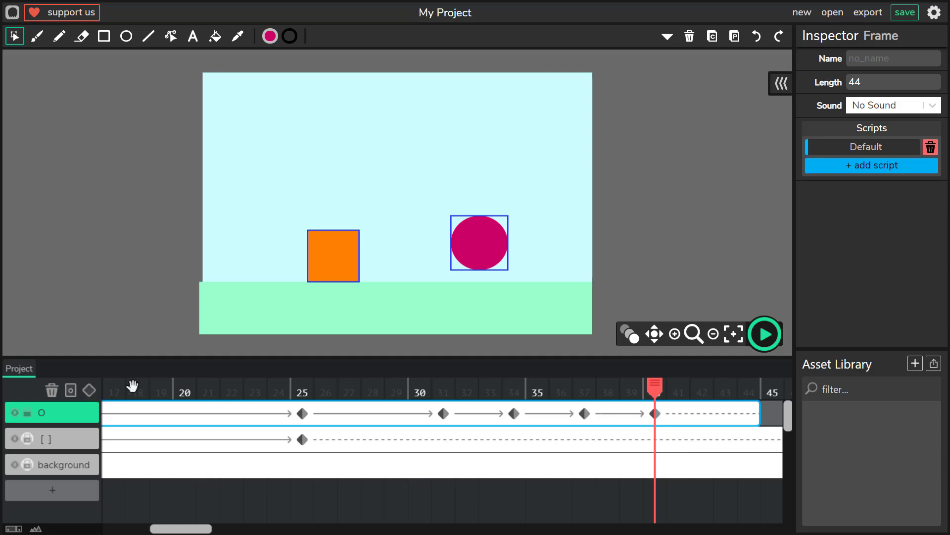
{"action": "left_click", "coordinate": [489, 248]}
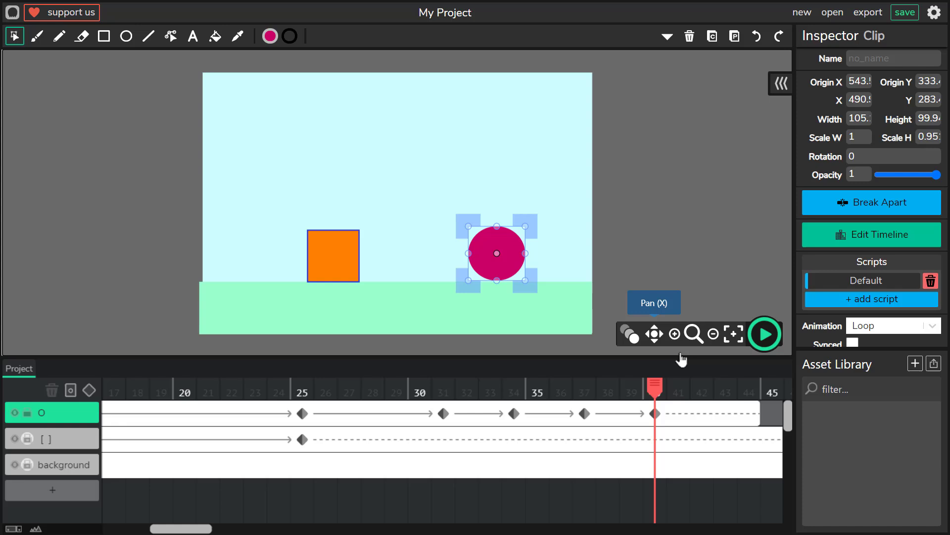
- Add a tween at frame 44 with the circle moved farther right onto the ground, and extend the O layer's frame to a length of 65
{"action": "left_click_drag", "start_coordinate": [654, 388], "coordinate": [749, 393]}
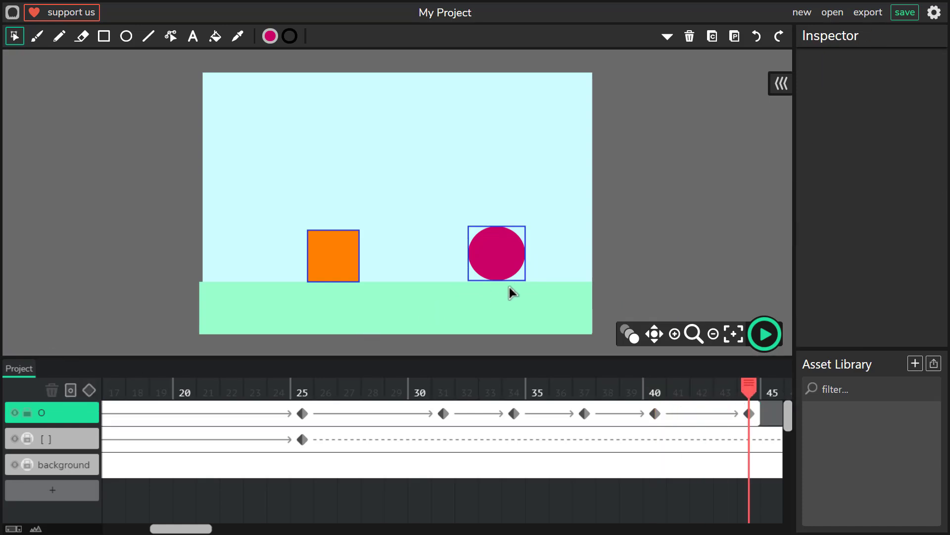
{"action": "left_click_drag", "start_coordinate": [504, 263], "coordinate": [528, 264]}
{"action": "left_click_drag", "start_coordinate": [749, 387], "coordinate": [453, 424]}
{"action": "left_click_drag", "start_coordinate": [529, 433], "coordinate": [749, 413]}
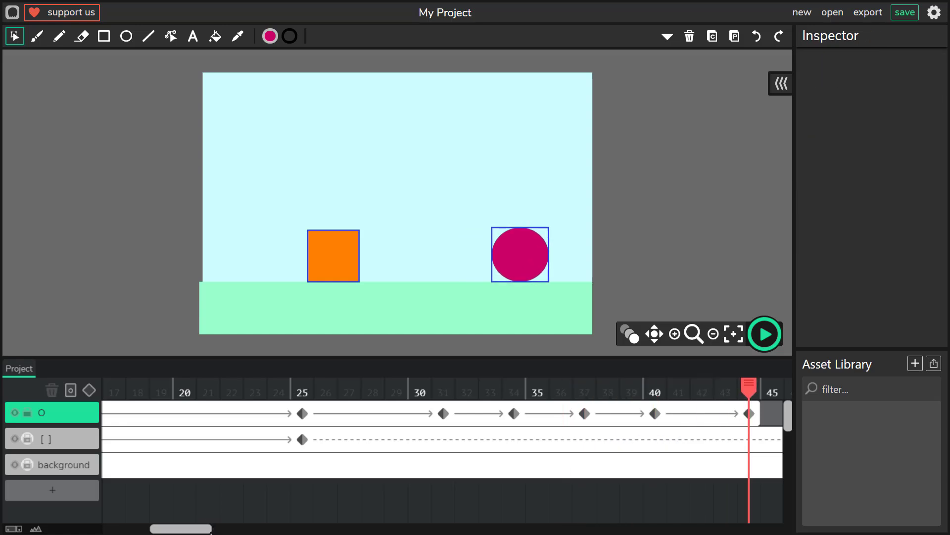
{"action": "left_click_drag", "start_coordinate": [213, 530], "coordinate": [286, 528]}
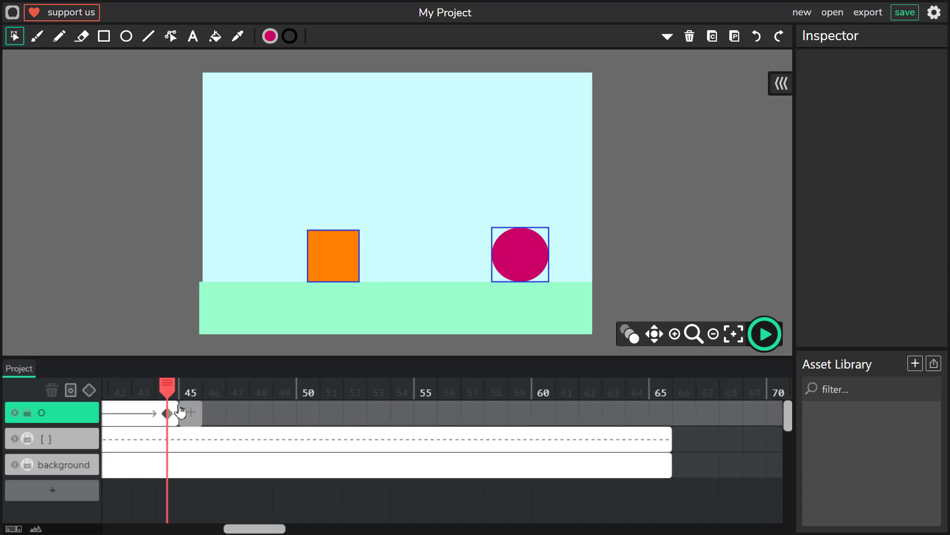
{"action": "left_click_drag", "start_coordinate": [179, 407], "coordinate": [668, 426]}
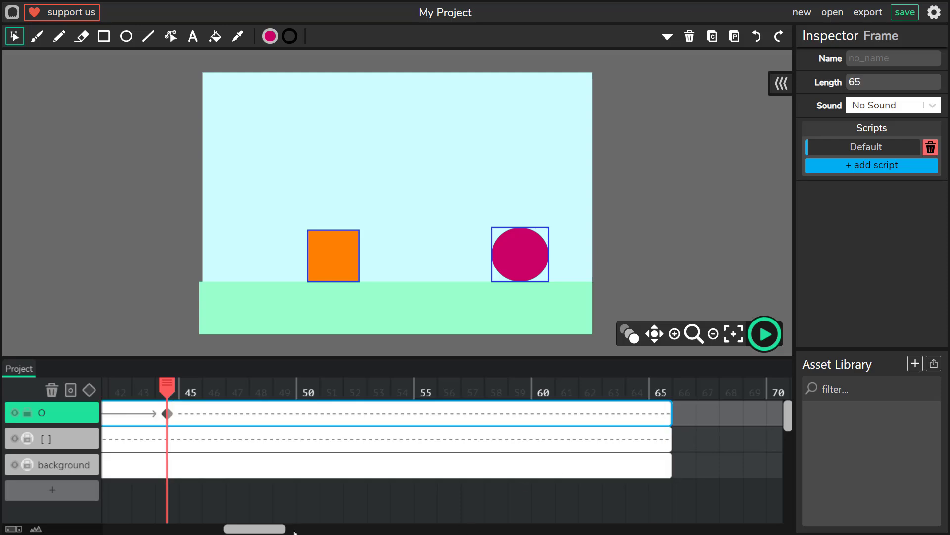
- Preview the whole animation from frame 1, and stop the playback
{"action": "left_click_drag", "start_coordinate": [265, 529], "coordinate": [145, 531]}
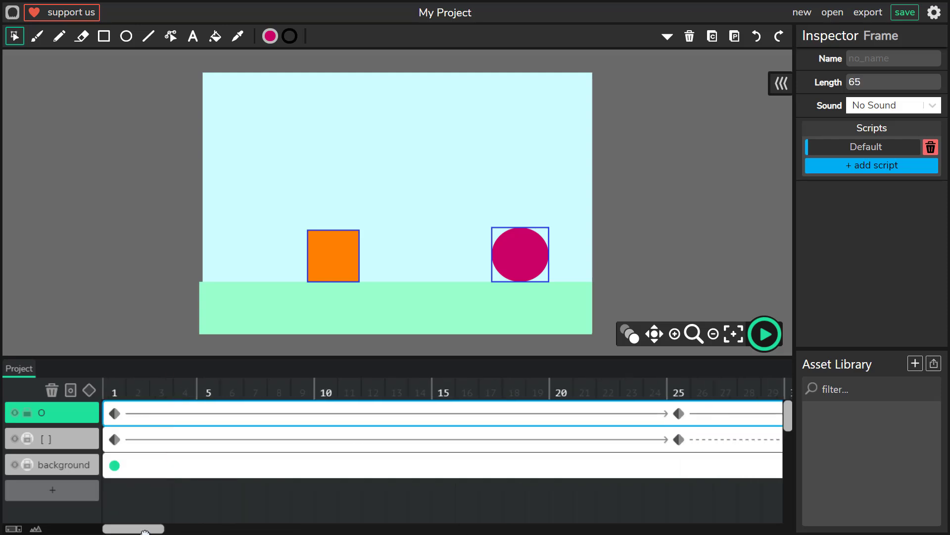
{"action": "left_click", "coordinate": [116, 388]}
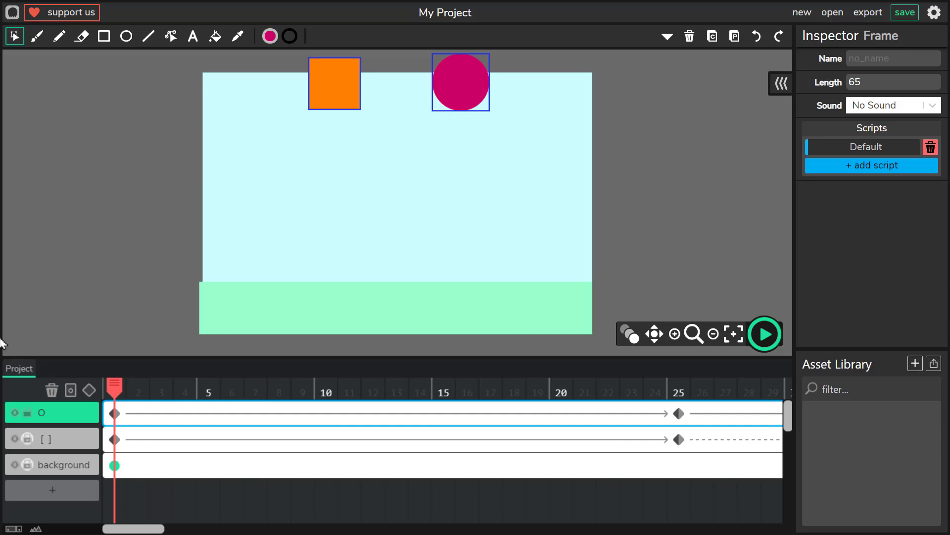
{"action": "left_click", "coordinate": [765, 335]}
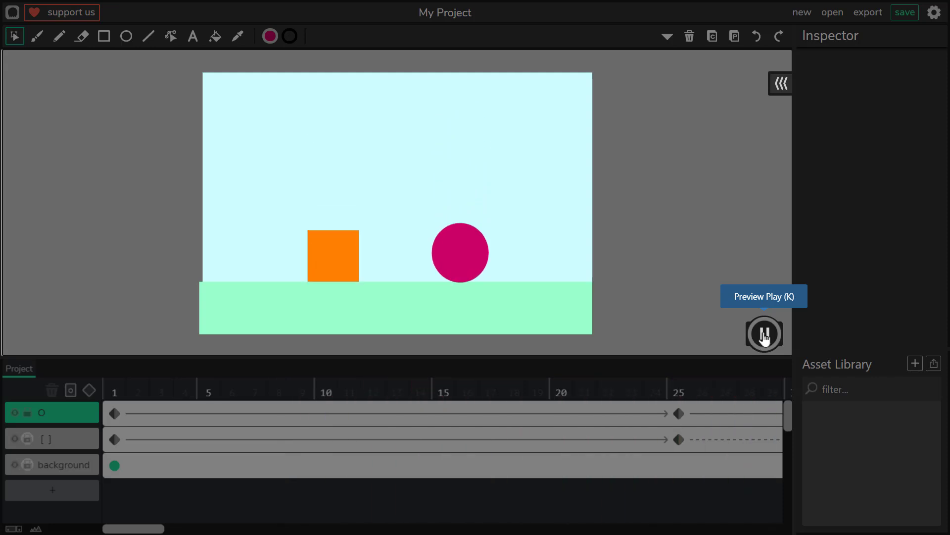
{"action": "left_click", "coordinate": [765, 335]}
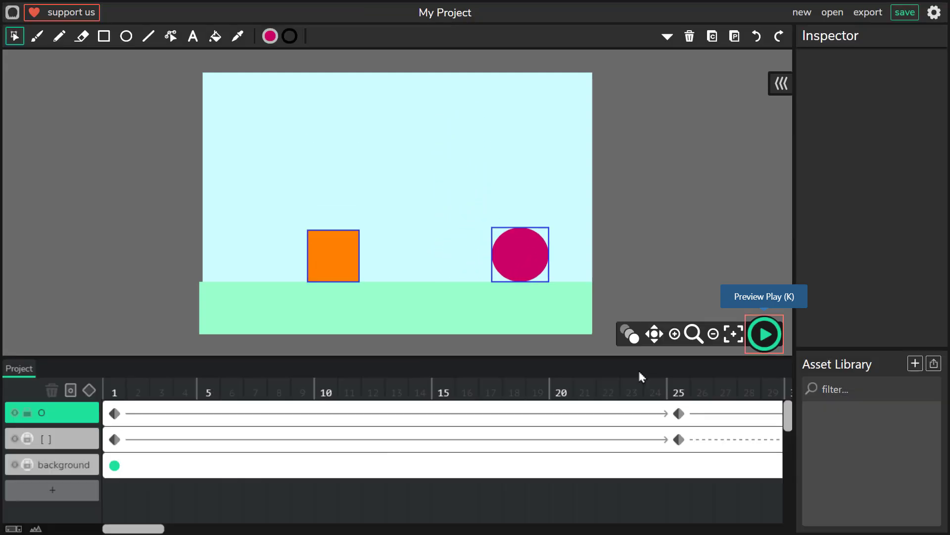
- Shift the O layer's frame 25 tween closer to the frame 31 tween
{"action": "left_click_drag", "start_coordinate": [135, 529], "coordinate": [193, 529]}
{"action": "left_click", "coordinate": [354, 413]}
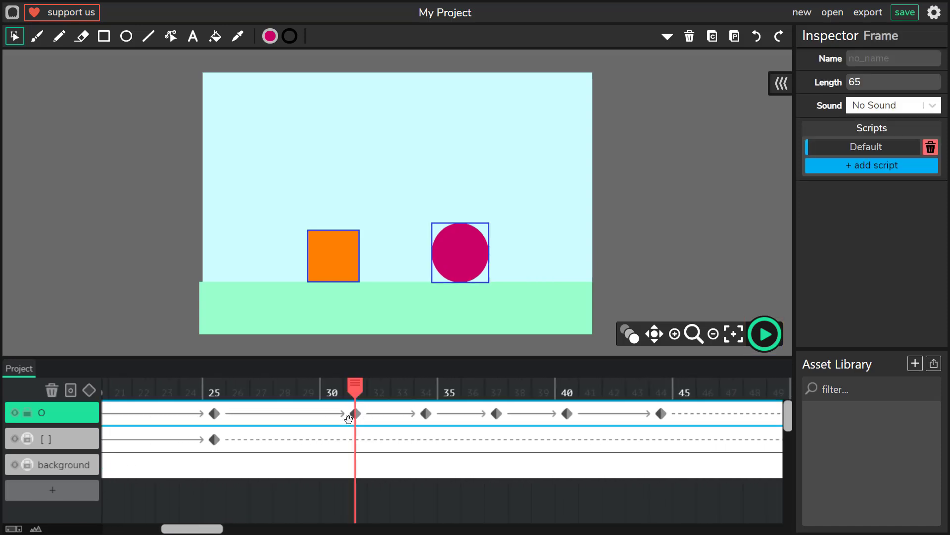
{"action": "left_click", "coordinate": [214, 414]}
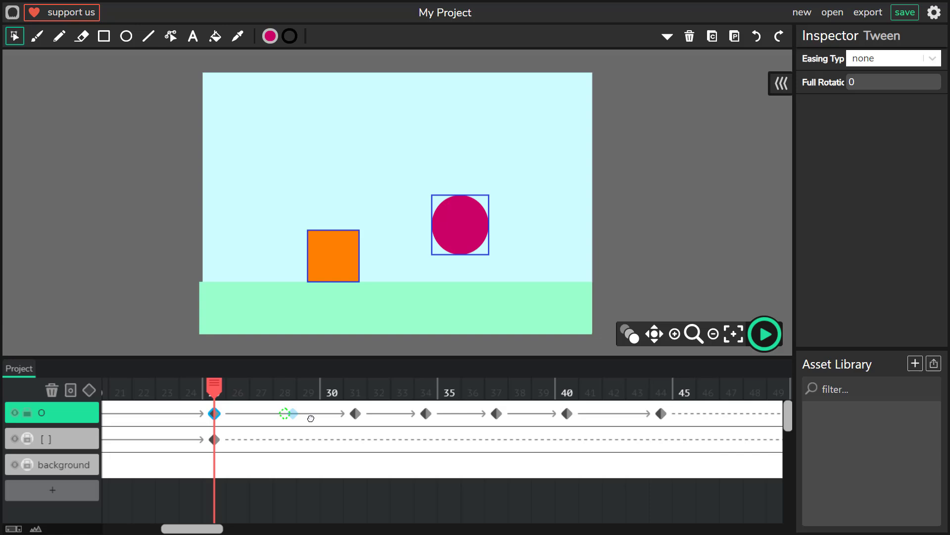